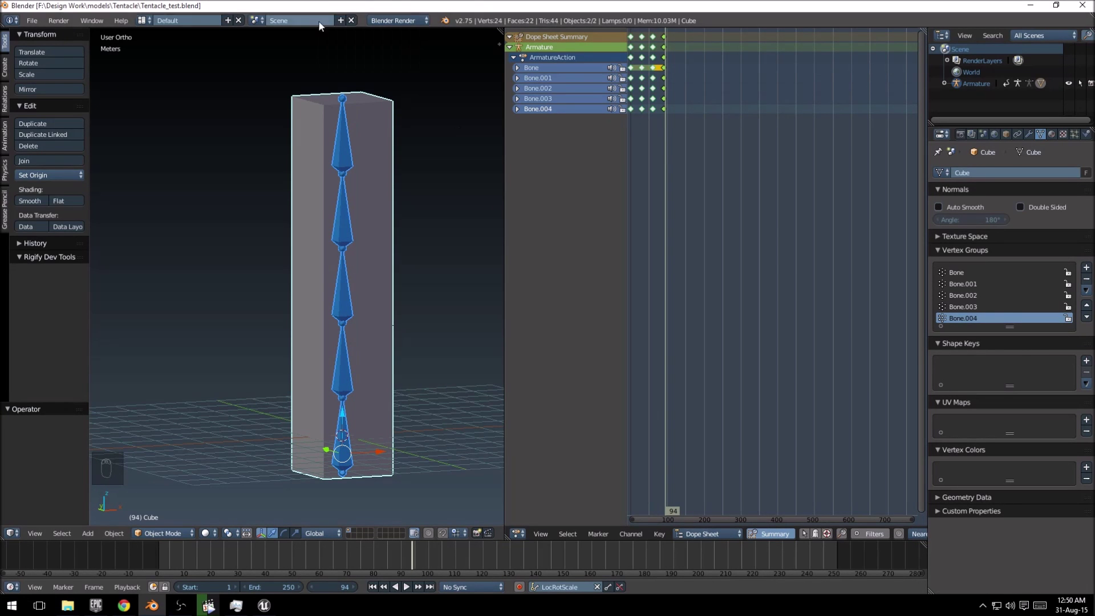
{"action": "middle_click_drag", "start_coordinate": [395, 163], "coordinate": [365, 239]}
{"action": "scroll", "coordinate": [319, 316], "scroll_direction": "down", "scroll_amount": 2}
{"action": "middle_click_drag", "start_coordinate": [318, 316], "coordinate": [350, 303]}
{"action": "scroll", "coordinate": [397, 217], "scroll_direction": "up", "scroll_amount": 5}
{"action": "scroll", "coordinate": [394, 223], "scroll_direction": "down", "scroll_amount": 5}
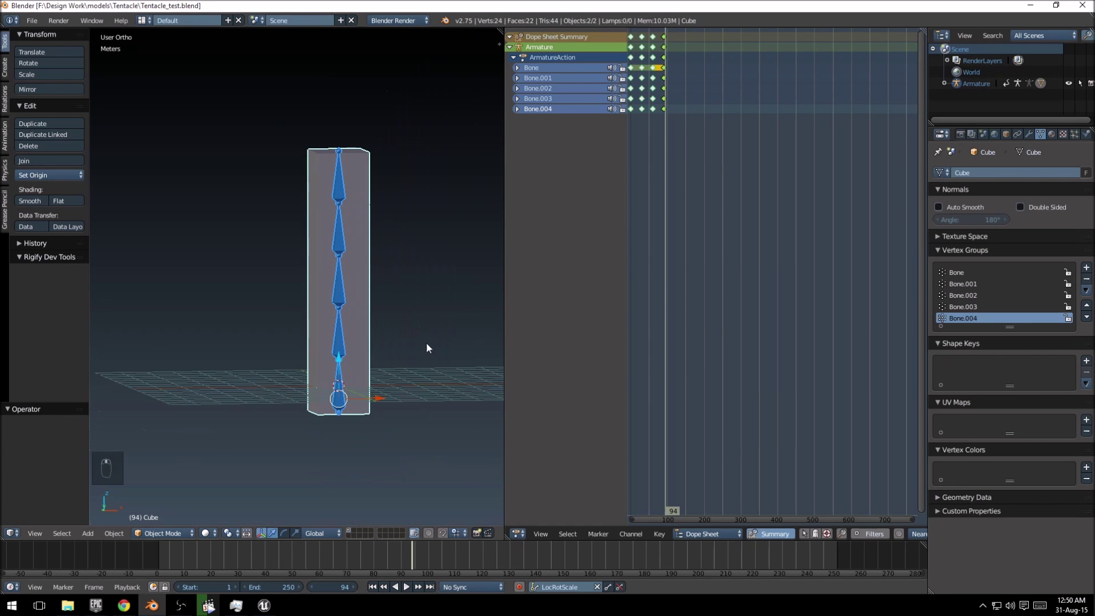
{"action": "middle_click_drag", "start_coordinate": [427, 347], "coordinate": [386, 334]}
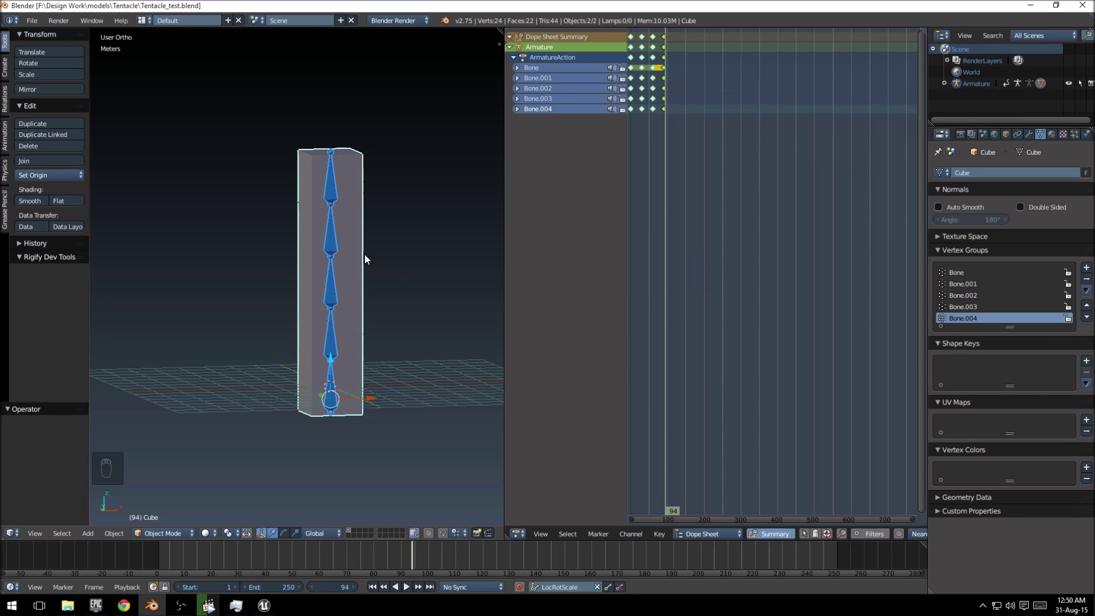
- Start an FBX export and limit it to the selected objects
{"action": "left_click", "coordinate": [32, 21]}
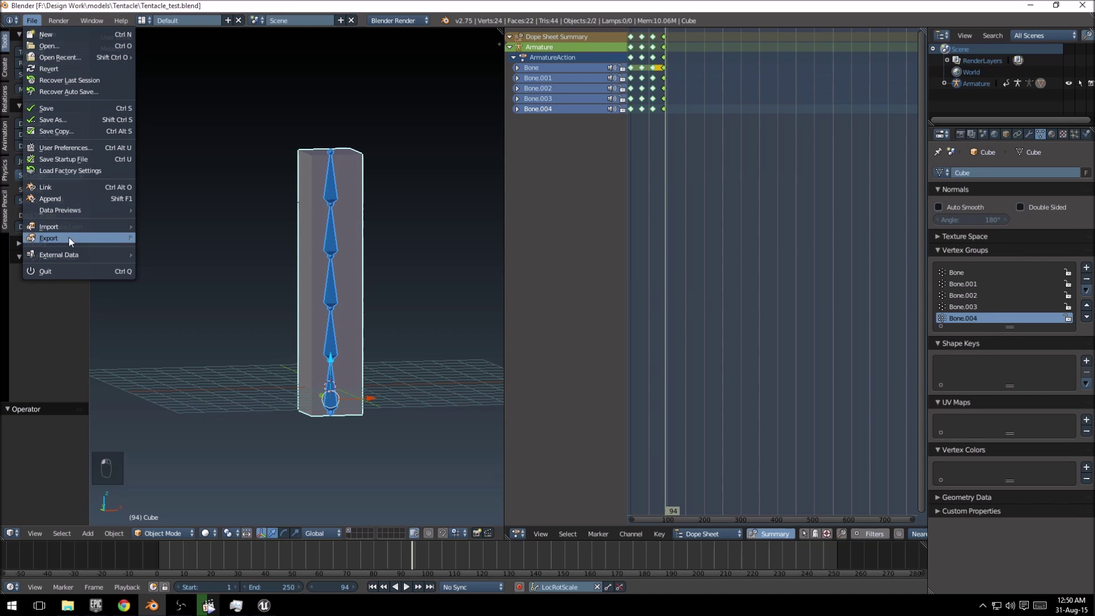
{"action": "mouse_move", "coordinate": [68, 238]}
{"action": "left_click", "coordinate": [180, 262]}
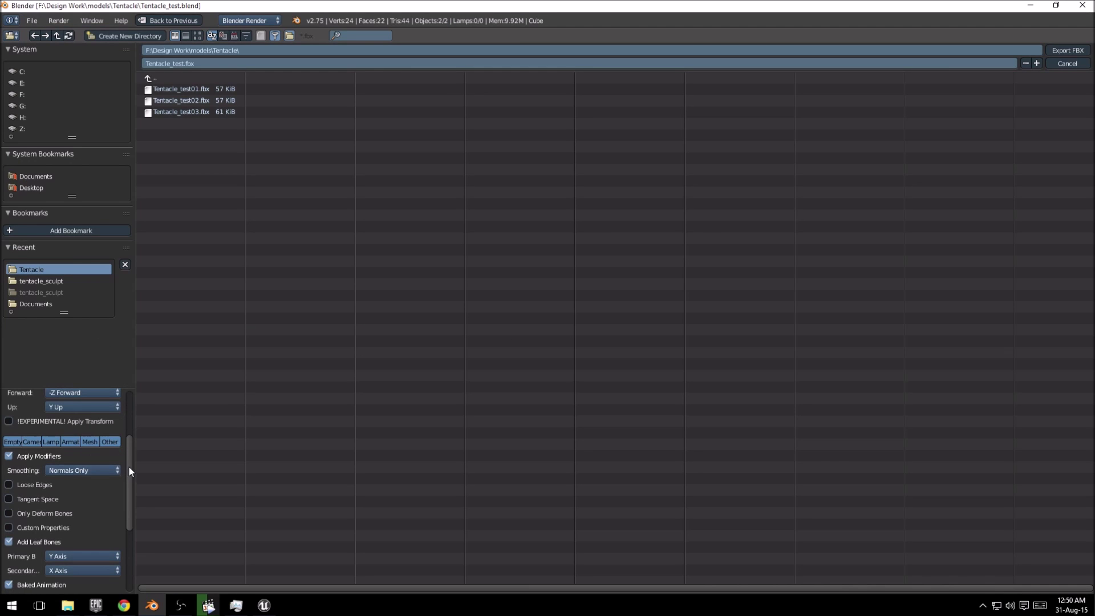
{"action": "left_click_drag", "start_coordinate": [128, 465], "coordinate": [126, 388]}
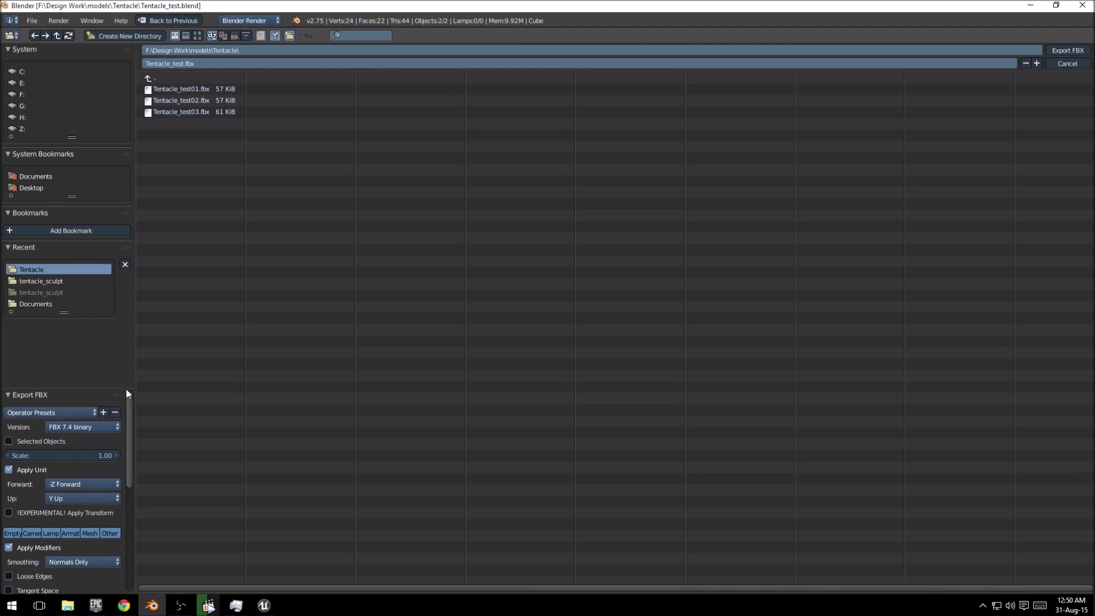
{"action": "left_click", "coordinate": [19, 443]}
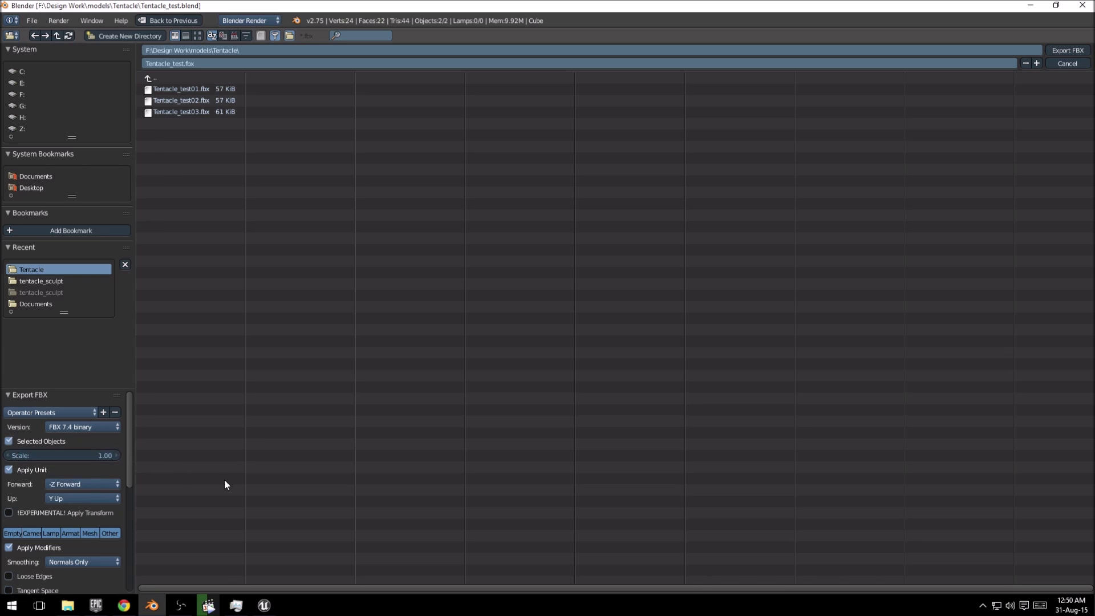
- Change the export's forward axis and restrict the exported object types to Armature and Mesh
{"action": "left_click", "coordinate": [87, 484]}
{"action": "left_click", "coordinate": [77, 421]}
{"action": "left_click", "coordinate": [79, 531]}
{"action": "left_click", "coordinate": [91, 534], "text": "shift"}
- Export the rig over Tentacle_test01.fbx with Edge smoothing and without leaf bones
{"action": "left_click_drag", "start_coordinate": [128, 484], "coordinate": [128, 550]}
{"action": "left_click", "coordinate": [65, 423]}
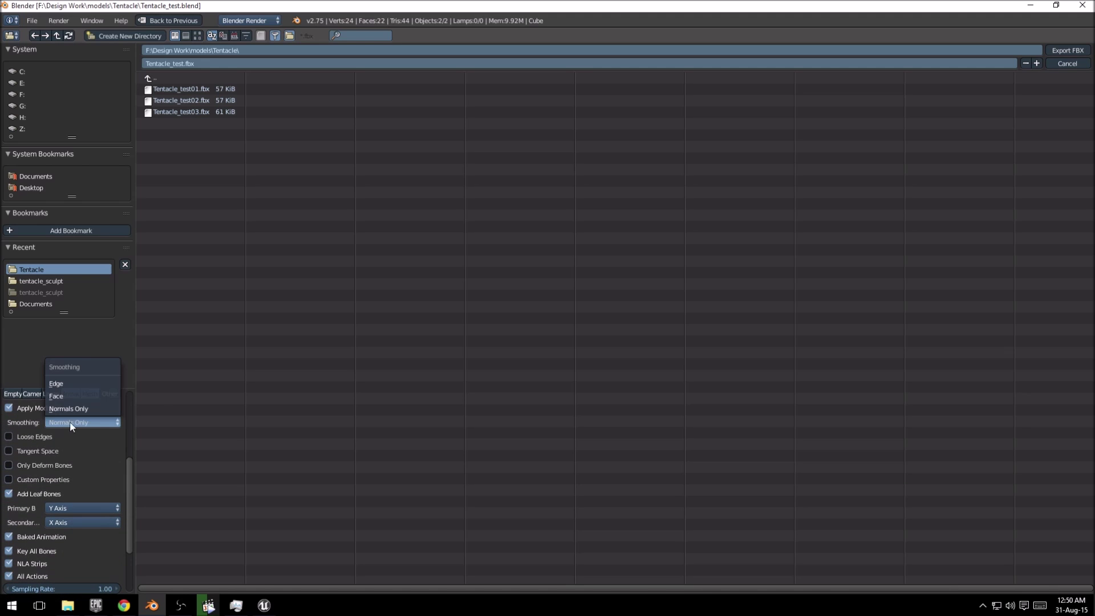
{"action": "left_click", "coordinate": [79, 384]}
{"action": "scroll", "coordinate": [75, 476], "scroll_direction": "down", "scroll_amount": 1}
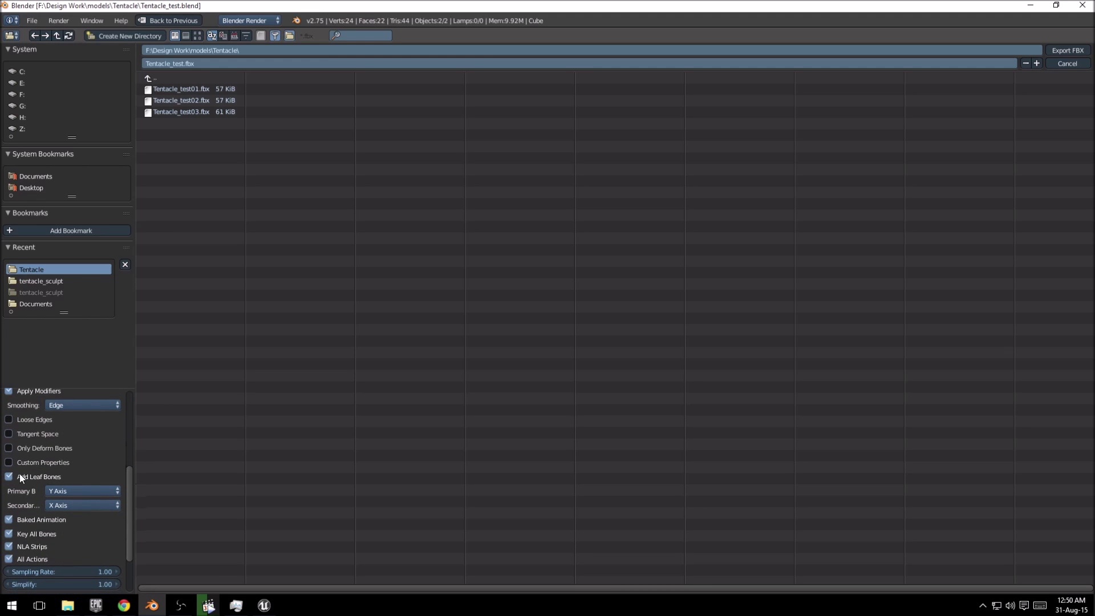
{"action": "left_click", "coordinate": [10, 478]}
{"action": "left_click", "coordinate": [211, 89]}
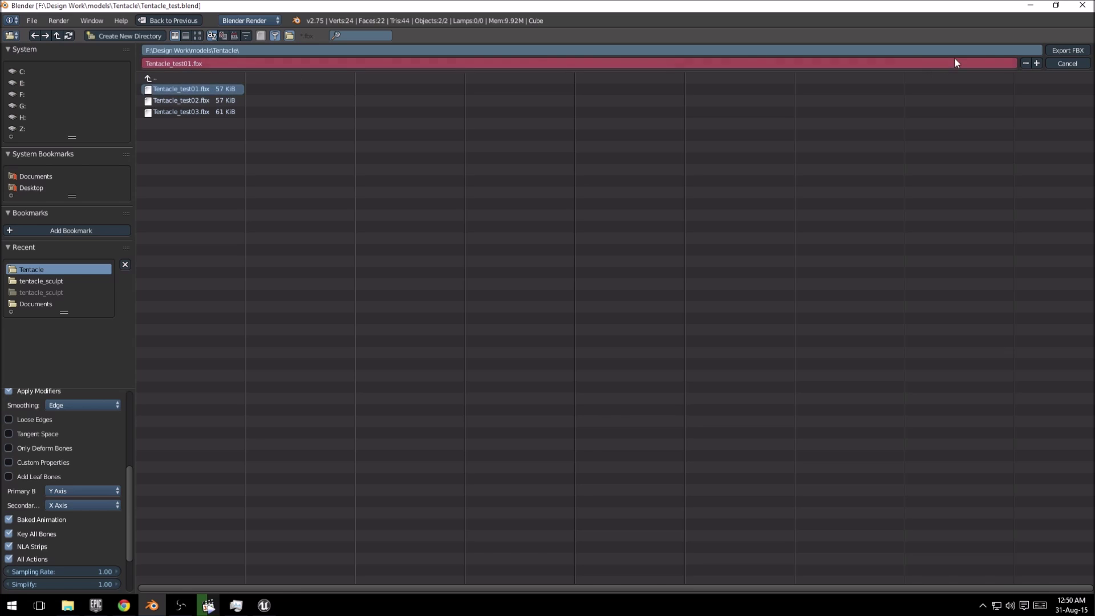
{"action": "left_click", "coordinate": [1067, 50]}
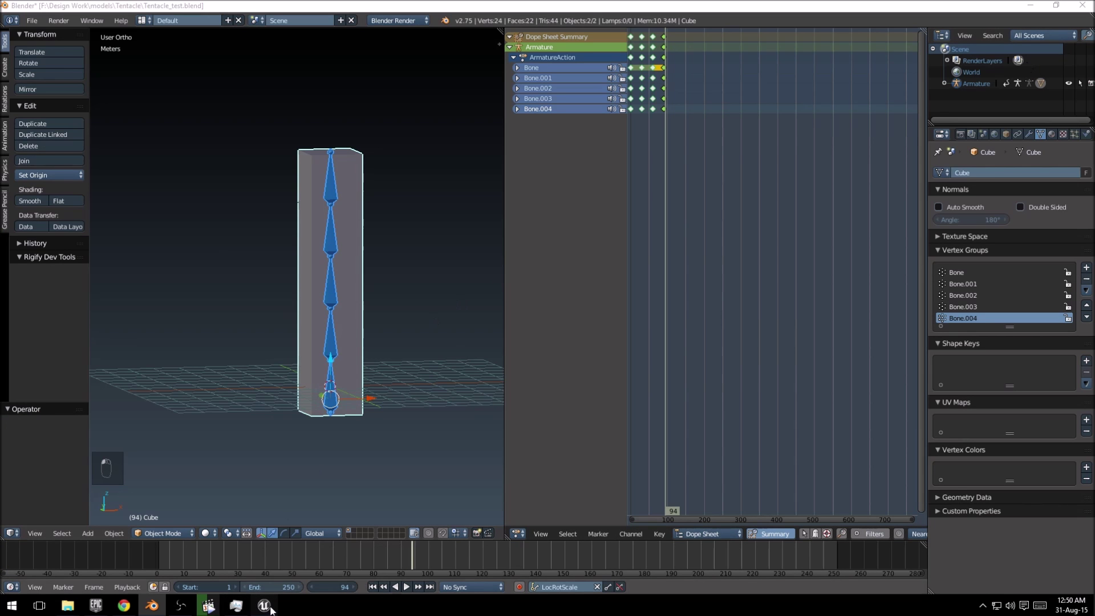
- Switch to Unreal Engine and import Tentacle_test01.fbx into the ThirdPersonBP folder as a skeletal mesh with its animation
{"action": "key", "text": "alt+Tab"}
{"action": "left_click", "coordinate": [87, 420]}
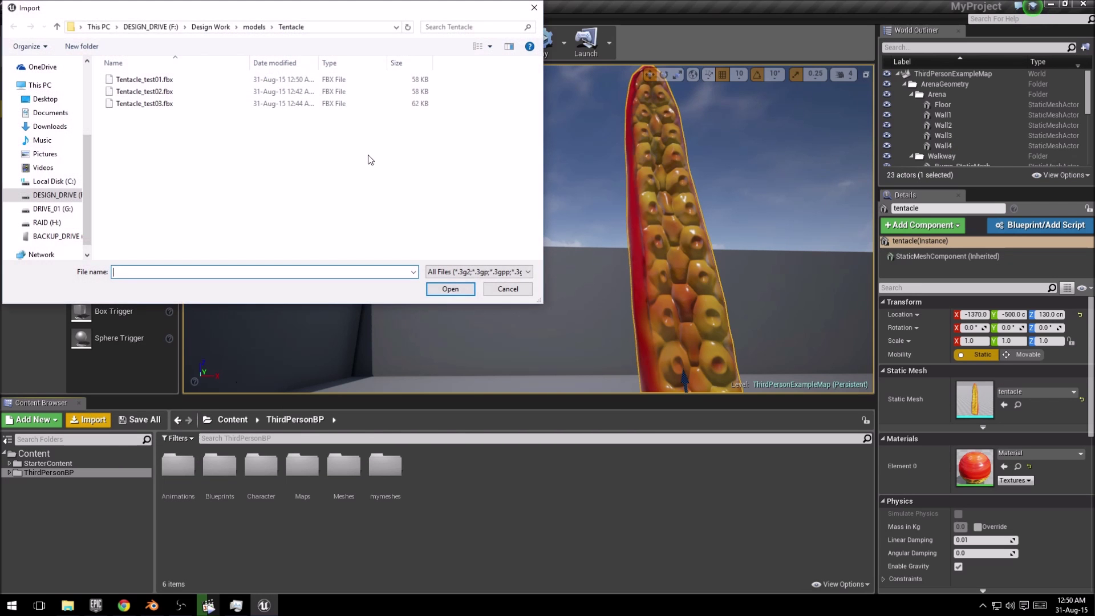
{"action": "double_click", "coordinate": [161, 80]}
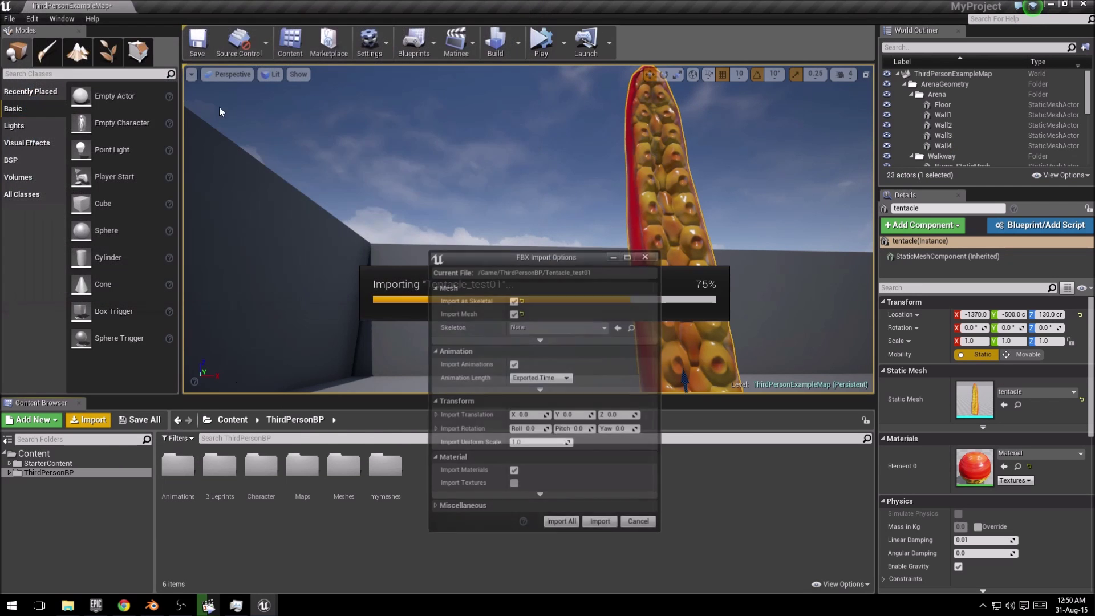
{"action": "left_click", "coordinate": [600, 526]}
{"action": "left_click", "coordinate": [392, 139]}
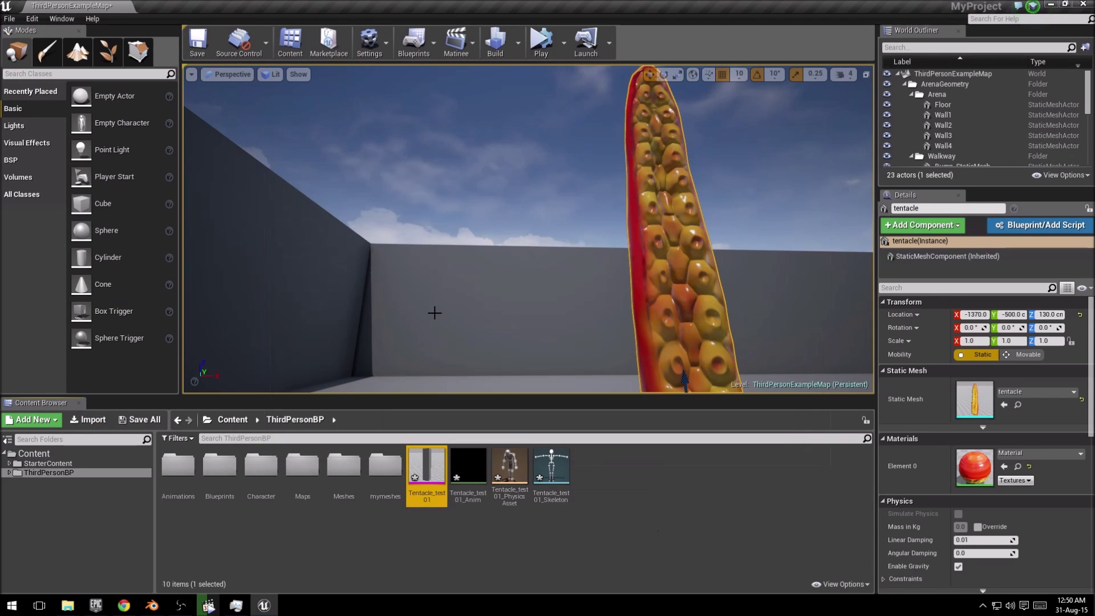
- Open the imported Tentacle_test01 skeletal mesh and preview its Tentacle_test01_Anim animation
{"action": "double_click", "coordinate": [427, 467]}
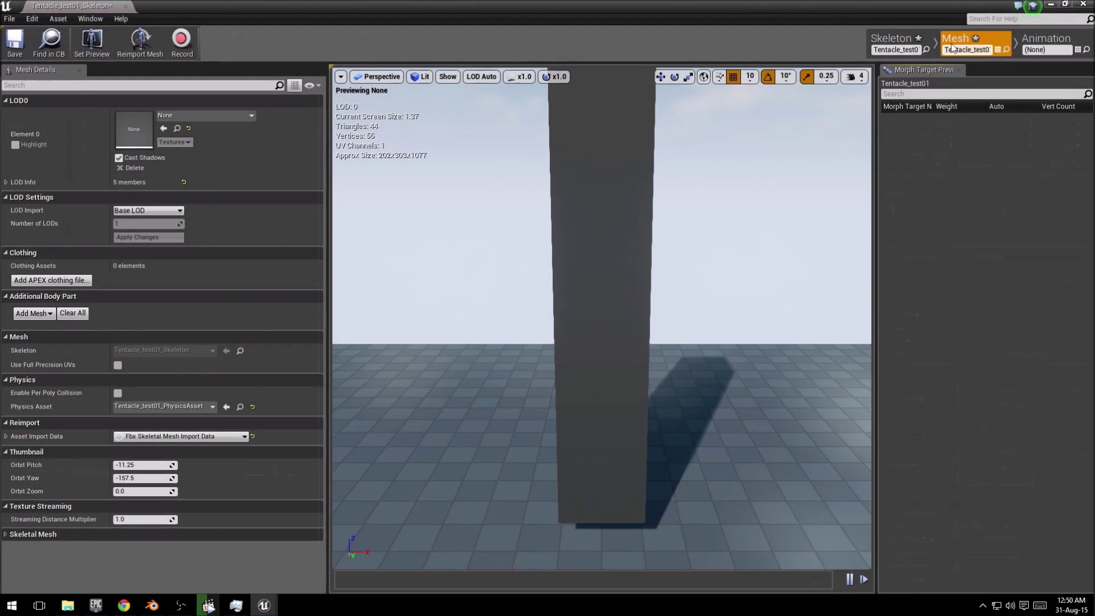
{"action": "left_click", "coordinate": [1032, 38]}
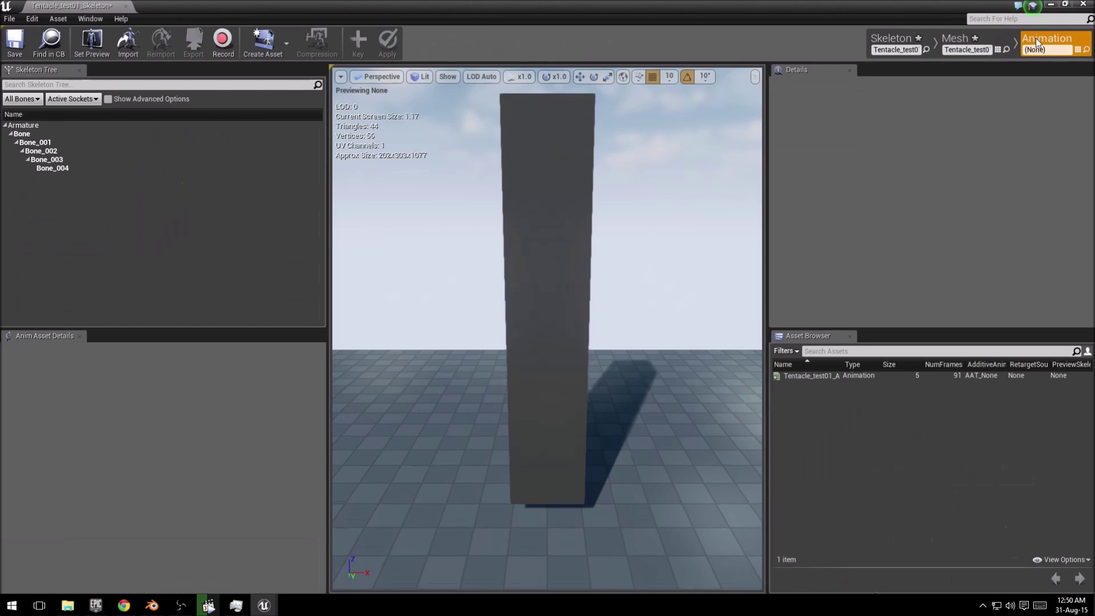
{"action": "double_click", "coordinate": [847, 377]}
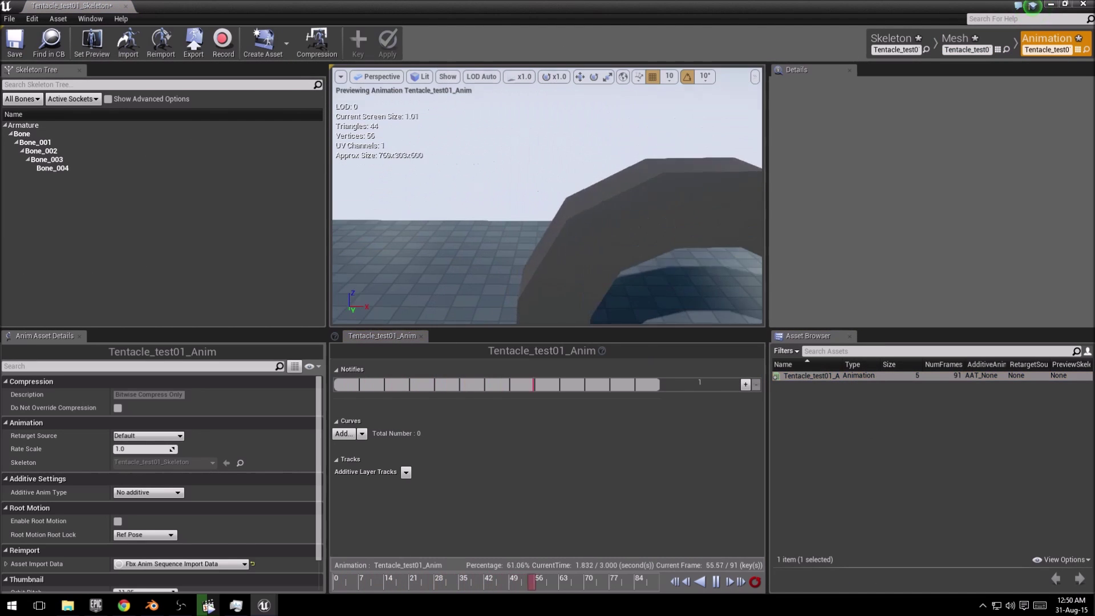
{"action": "left_click", "coordinate": [947, 43]}
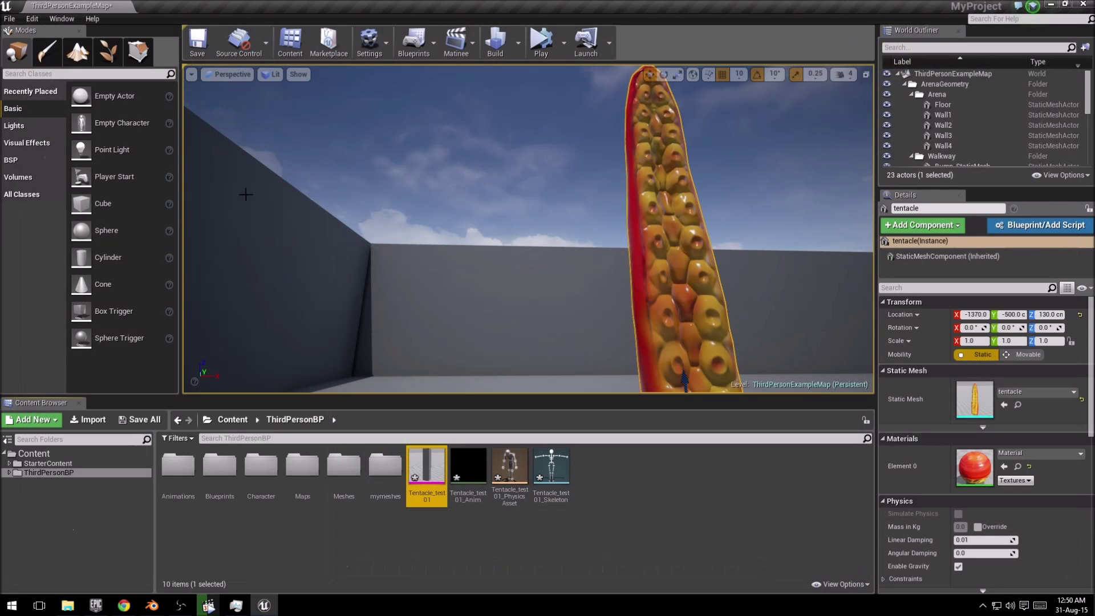
- Reopen the Tentacle_test01 mesh, test-rotate Bone_002 in its skeleton, and undo the rotation
{"action": "left_click_drag", "start_coordinate": [428, 466], "coordinate": [433, 469]}
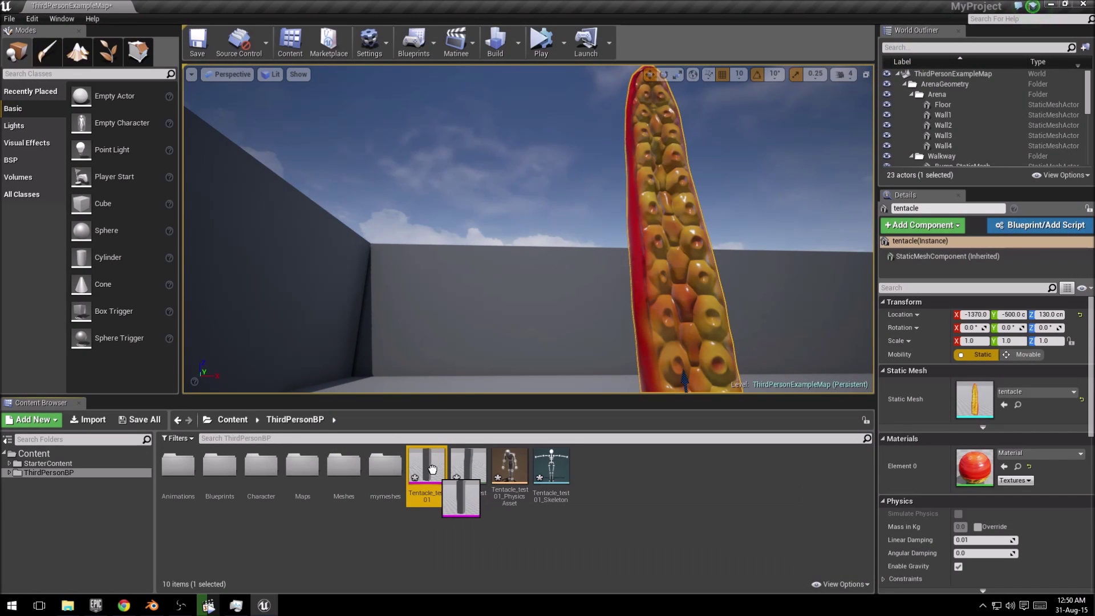
{"action": "double_click", "coordinate": [433, 469]}
{"action": "mouse_move", "coordinate": [725, 176]}
{"action": "right_mouse_down"}
{"action": "mouse_move", "coordinate": [701, 162]}
{"action": "mouse_move", "coordinate": [725, 175]}
{"action": "right_mouse_up"}
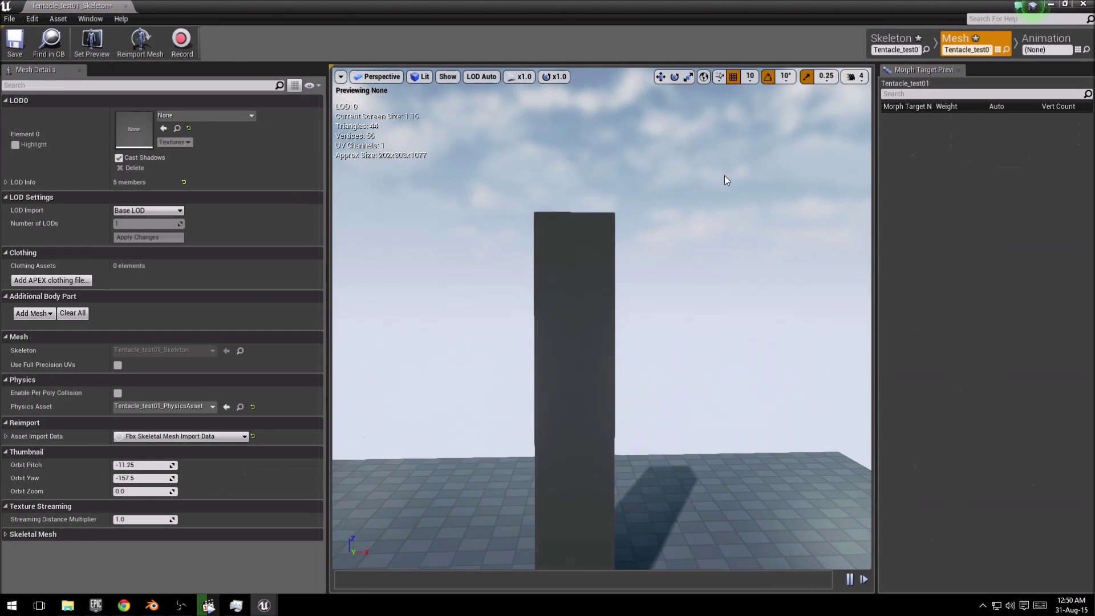
{"action": "left_click", "coordinate": [898, 41]}
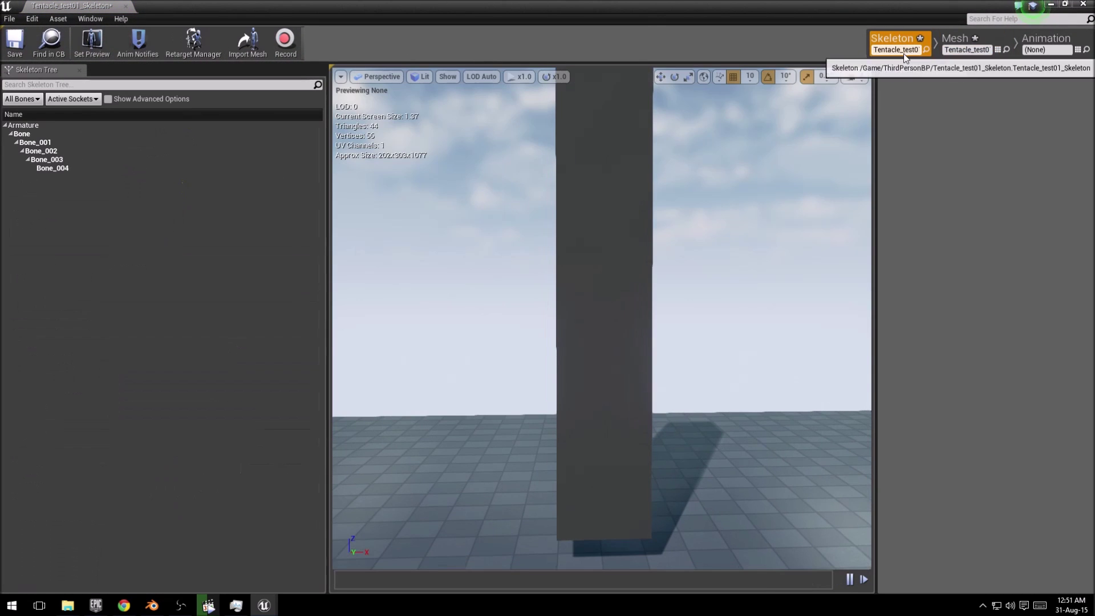
{"action": "left_click", "coordinate": [60, 151]}
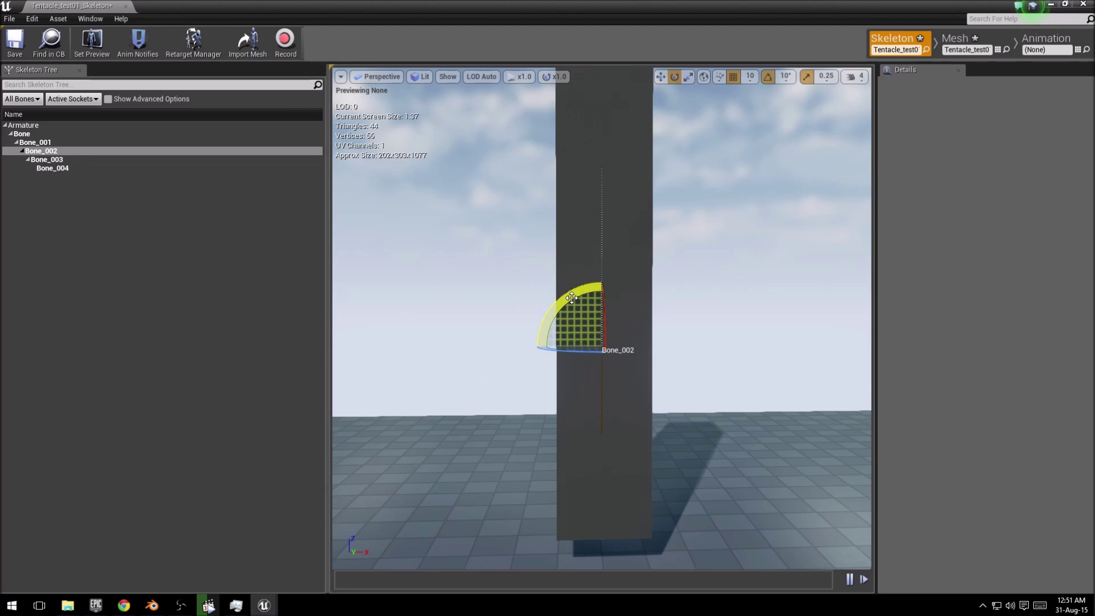
{"action": "left_click_drag", "start_coordinate": [575, 299], "coordinate": [533, 349]}
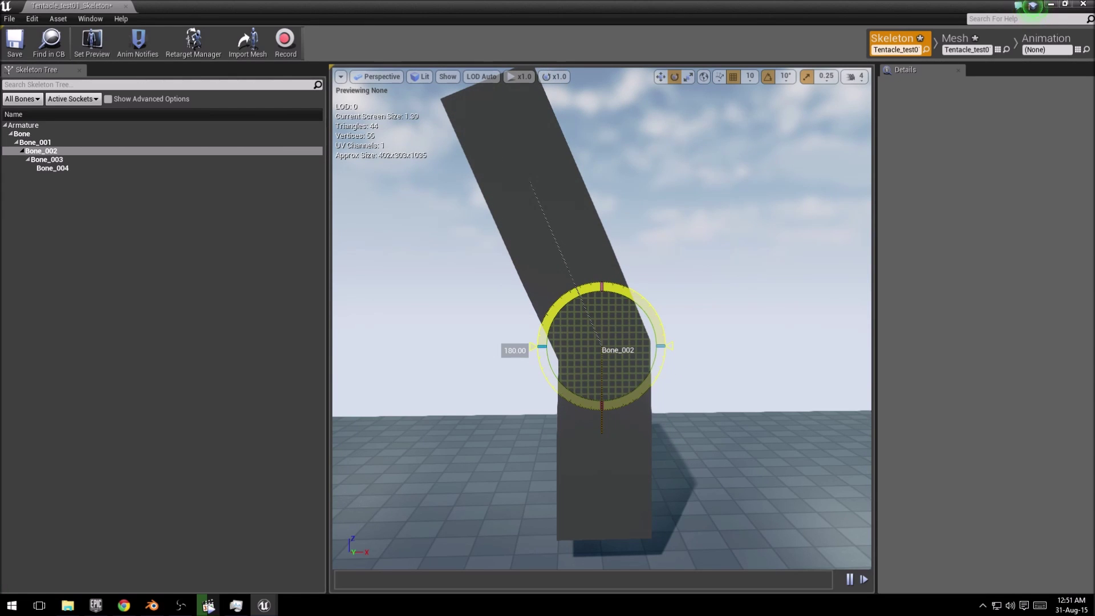
{"action": "left_click_drag", "start_coordinate": [533, 349], "coordinate": [534, 349]}
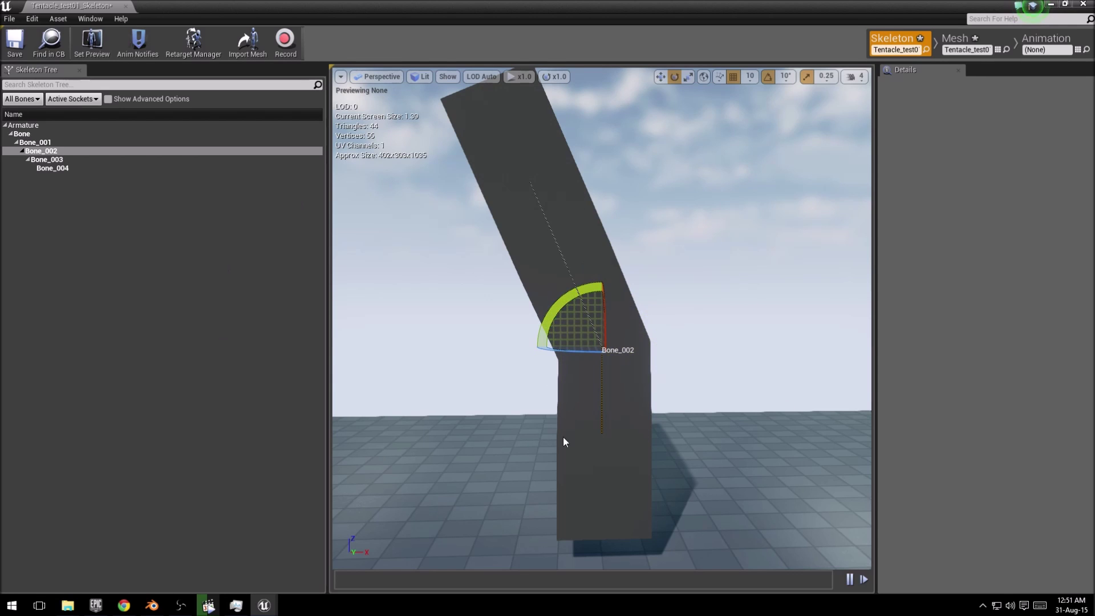
{"action": "key", "text": "ctrl+z"}
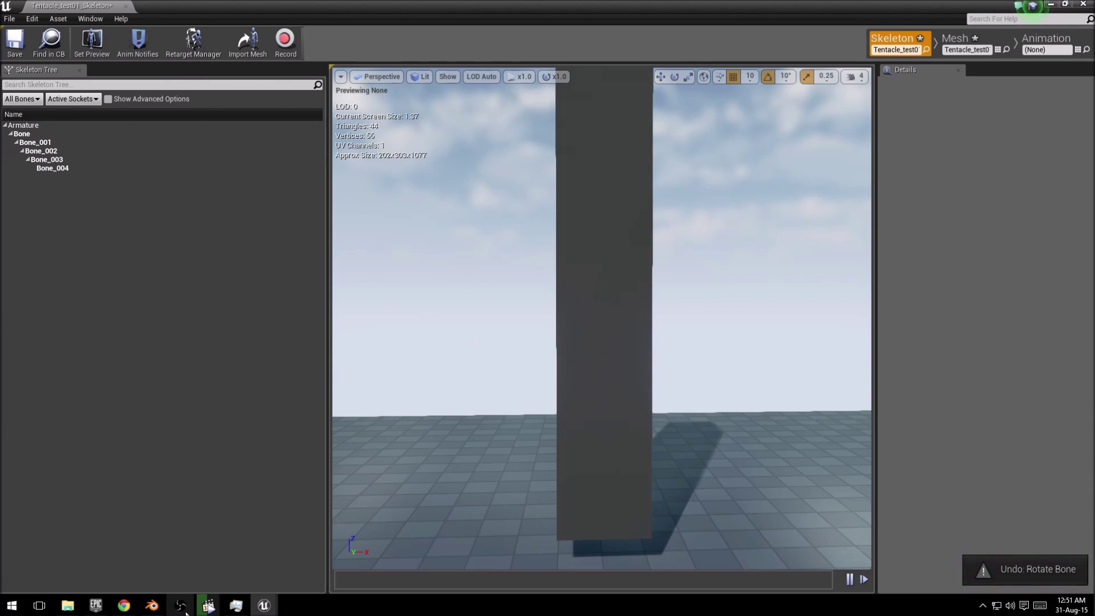
- Switch to Blender, widen the 3D view and show its properties sidebar
{"action": "left_click", "coordinate": [153, 608]}
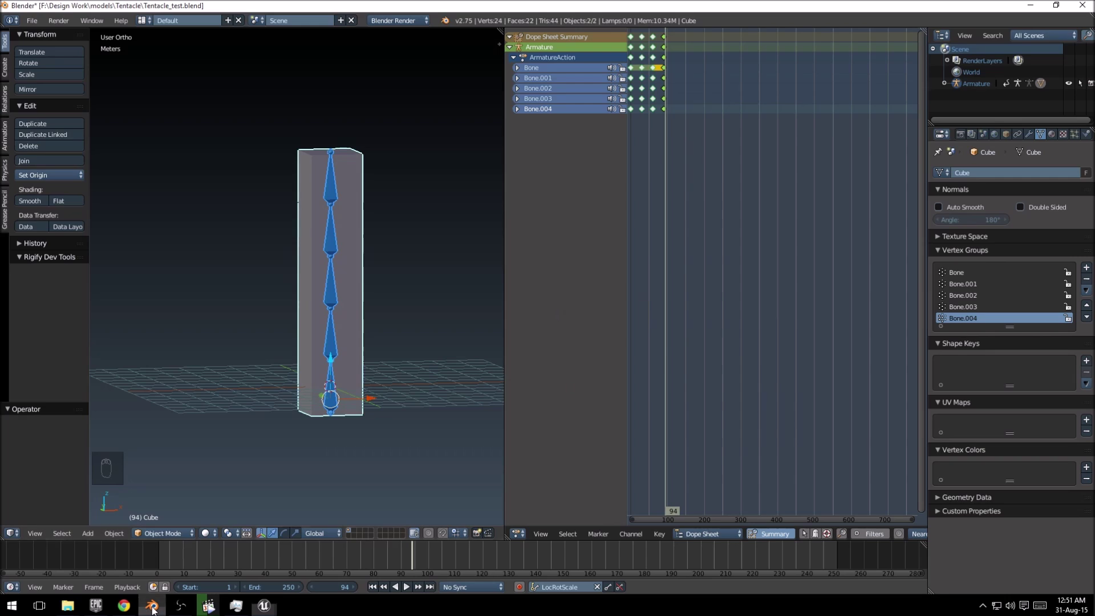
{"action": "middle_click_drag", "start_coordinate": [337, 235], "coordinate": [347, 258]}
{"action": "scroll", "coordinate": [285, 243], "scroll_direction": "up", "scroll_amount": 5}
{"action": "scroll", "coordinate": [285, 243], "scroll_direction": "down", "scroll_amount": 4}
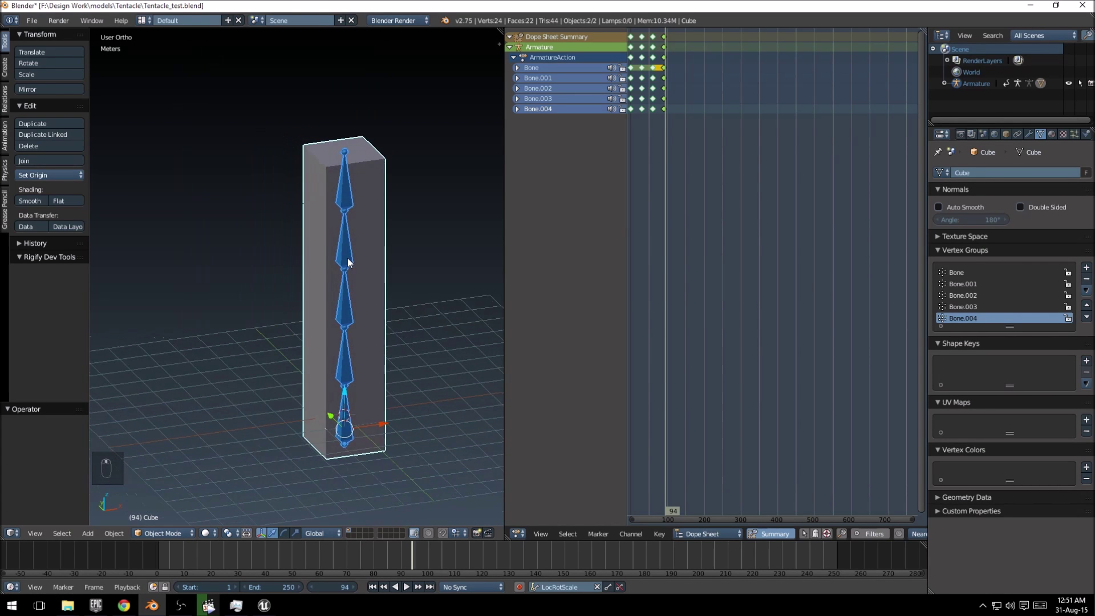
{"action": "middle_click_drag", "start_coordinate": [426, 160], "coordinate": [371, 191], "text": "shift"}
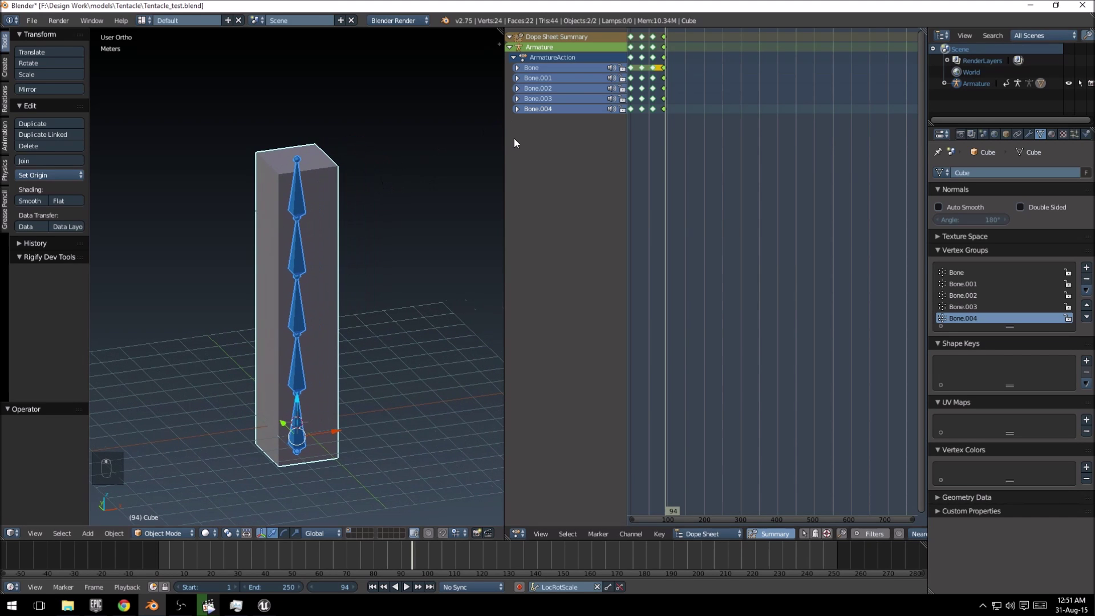
{"action": "left_click_drag", "start_coordinate": [507, 146], "coordinate": [599, 143]}
{"action": "key", "text": "n"}
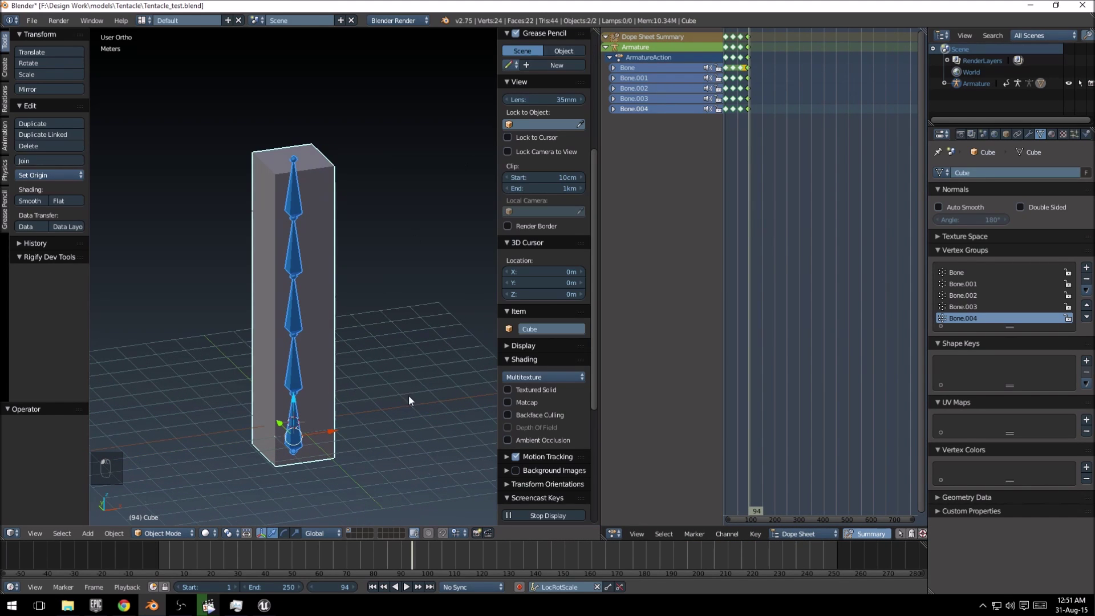
- Set the scene's metric unit scale to 0.01
{"action": "scroll", "coordinate": [408, 395], "scroll_direction": "up", "scroll_amount": 5}
{"action": "scroll", "coordinate": [409, 395], "scroll_direction": "down", "scroll_amount": 5}
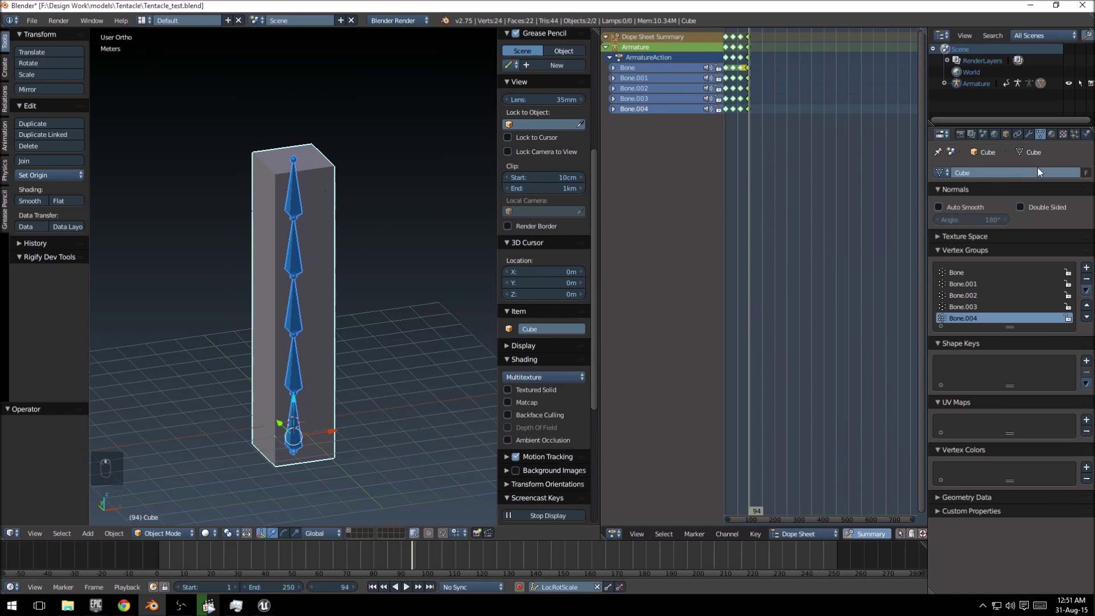
{"action": "left_click", "coordinate": [984, 134]}
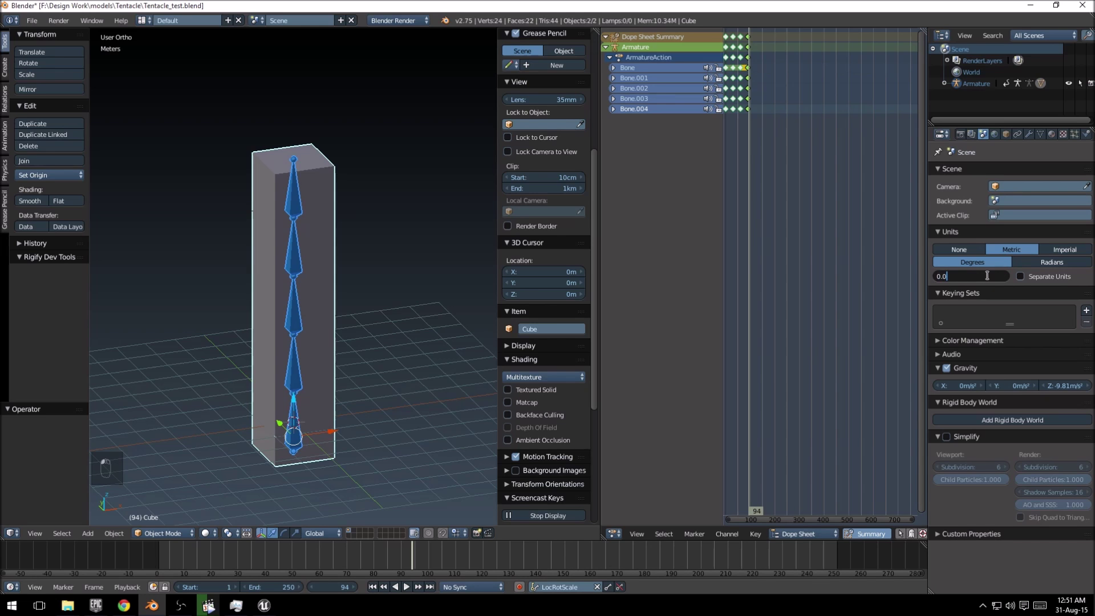
{"action": "key", "text": "Return"}
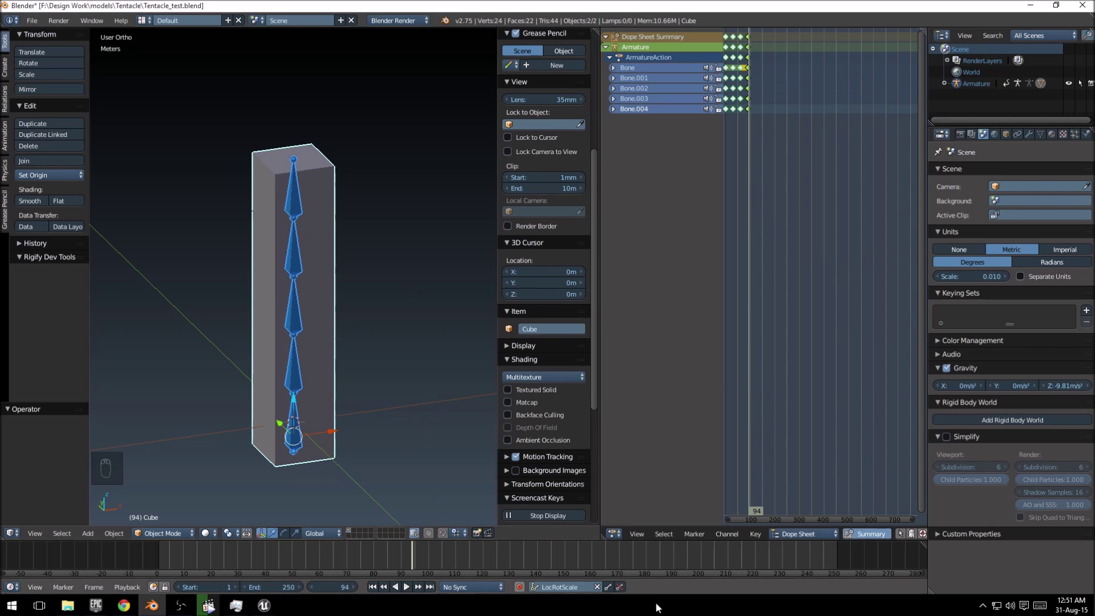
- Check the dimensions of the tentacle block and scale the mesh and its armature together by 100
{"action": "middle_click_drag", "start_coordinate": [434, 442], "coordinate": [327, 405]}
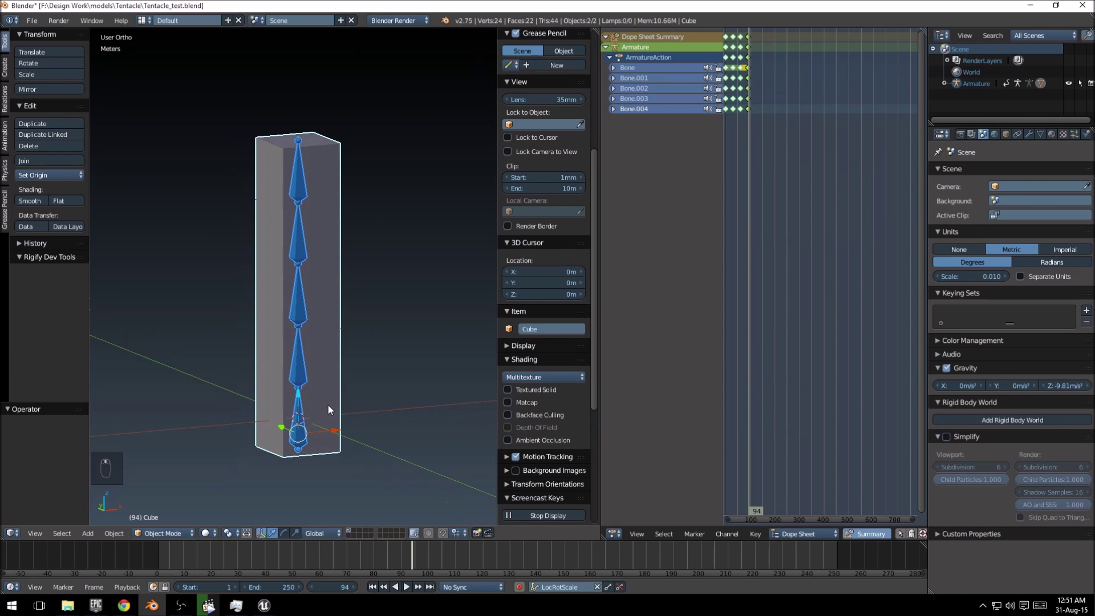
{"action": "middle_click_drag", "start_coordinate": [358, 369], "coordinate": [372, 405], "text": "shift"}
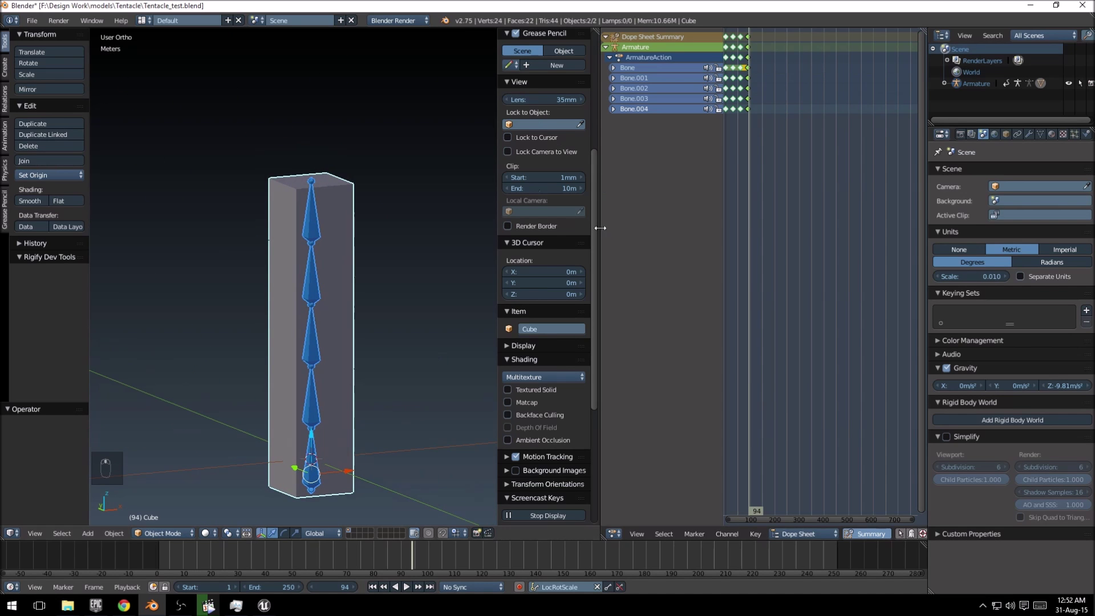
{"action": "left_click_drag", "start_coordinate": [599, 225], "coordinate": [600, 108]}
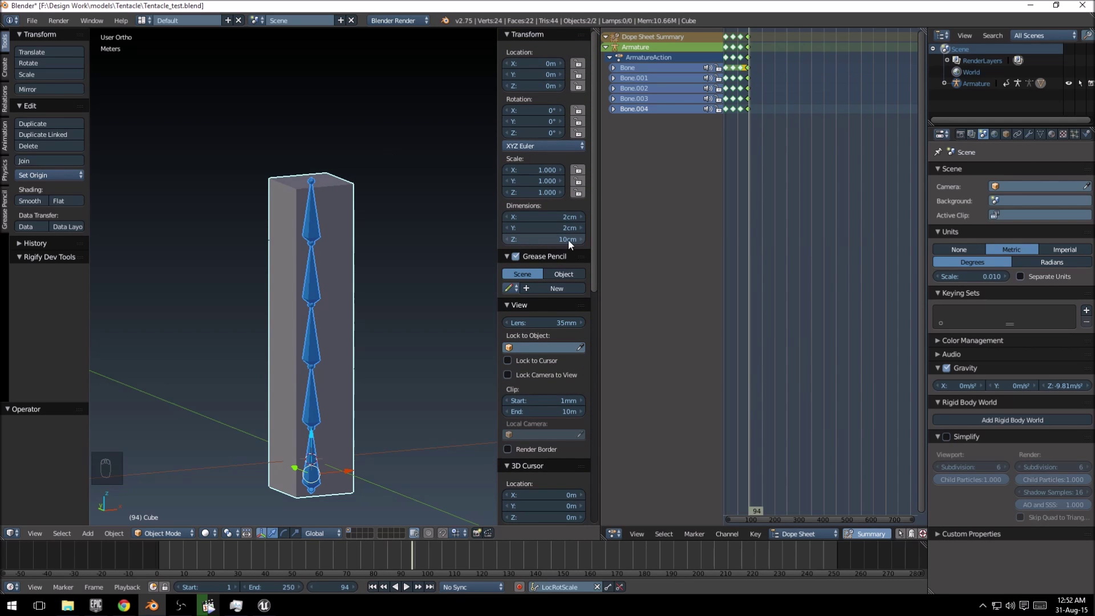
{"action": "scroll", "coordinate": [344, 344], "scroll_direction": "down", "scroll_amount": 10}
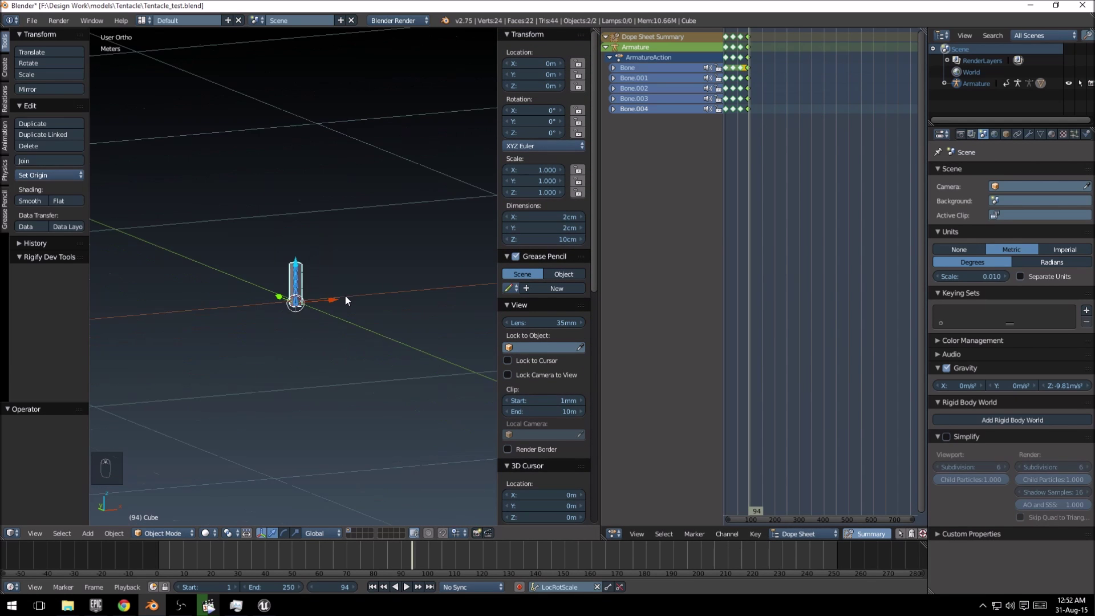
{"action": "type", "text": "s100"}
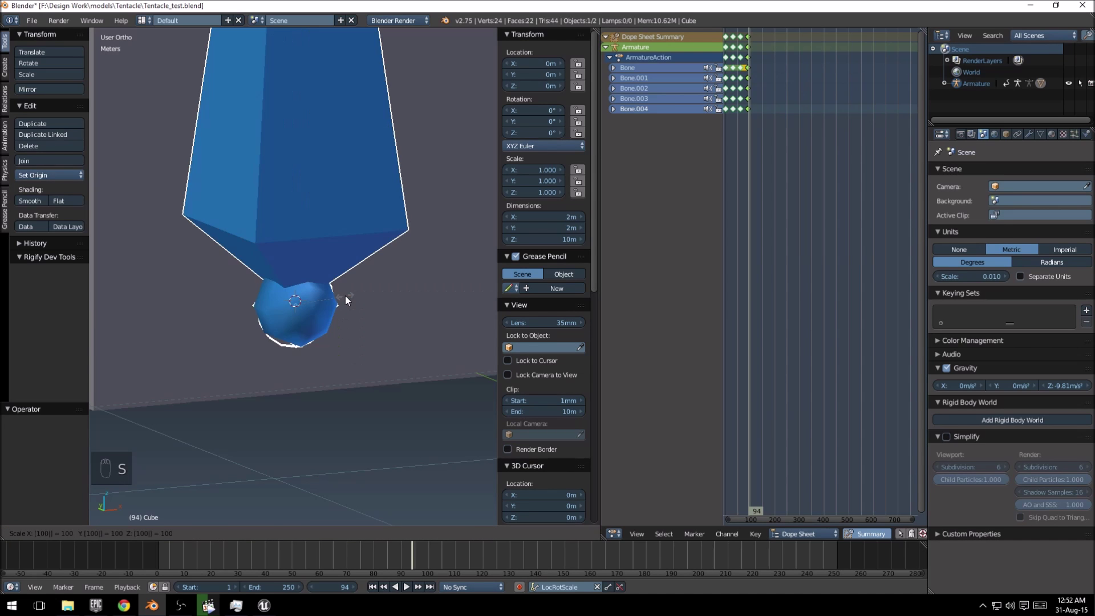
{"action": "key", "text": "Return"}
{"action": "scroll", "coordinate": [365, 303], "scroll_direction": "down", "scroll_amount": 2}
{"action": "scroll", "coordinate": [376, 308], "scroll_direction": "down", "scroll_amount": 6}
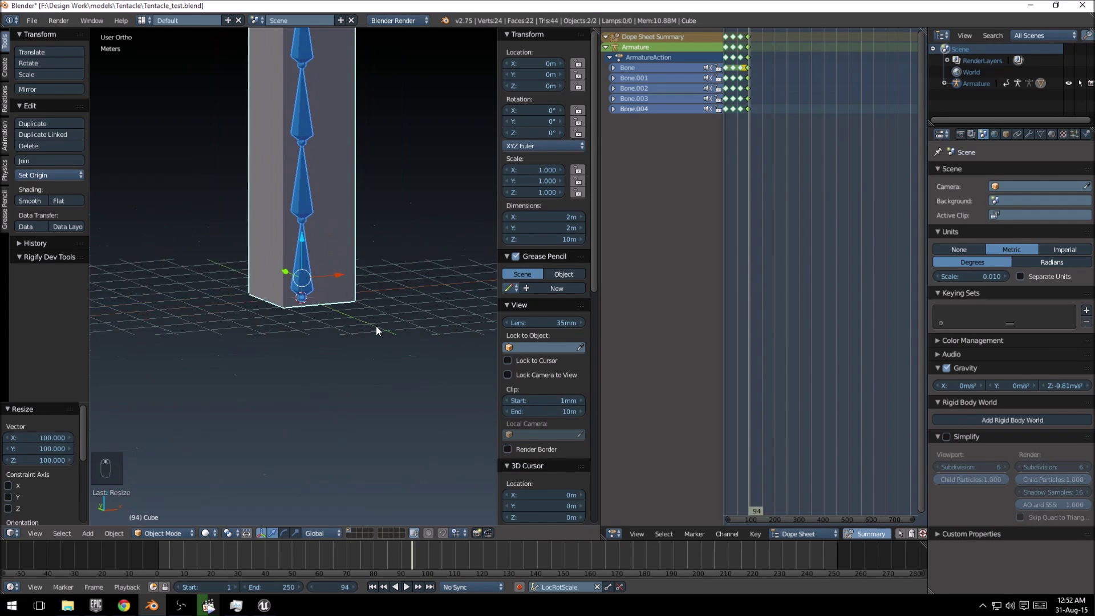
- Set the 3D view's clipping end distance to 100 m
{"action": "left_click", "coordinate": [566, 411]}
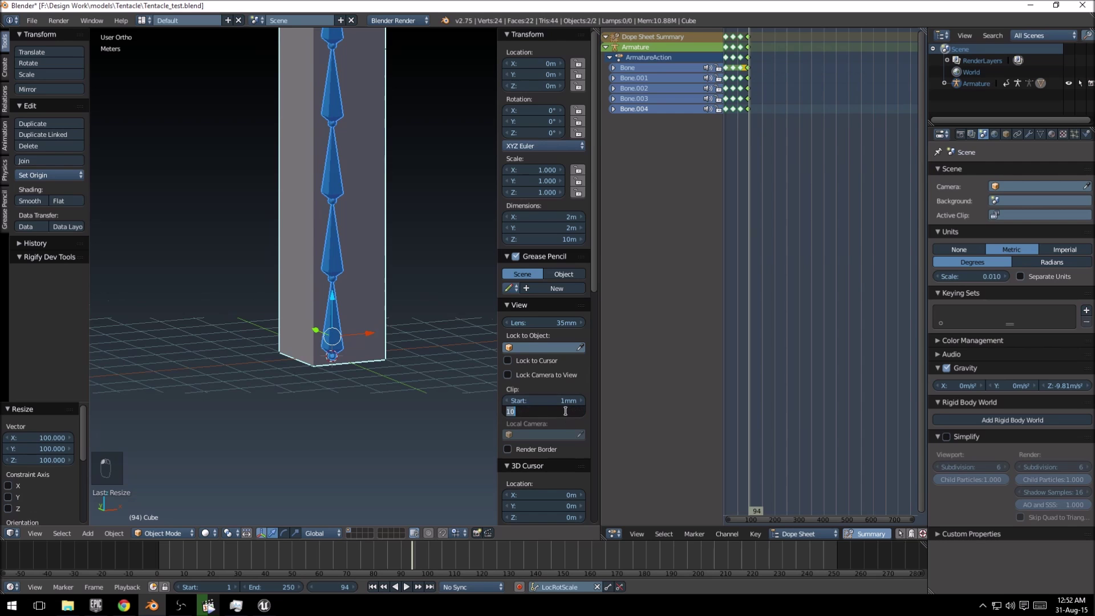
{"action": "type", "text": "10000"}
{"action": "key", "text": "Return"}
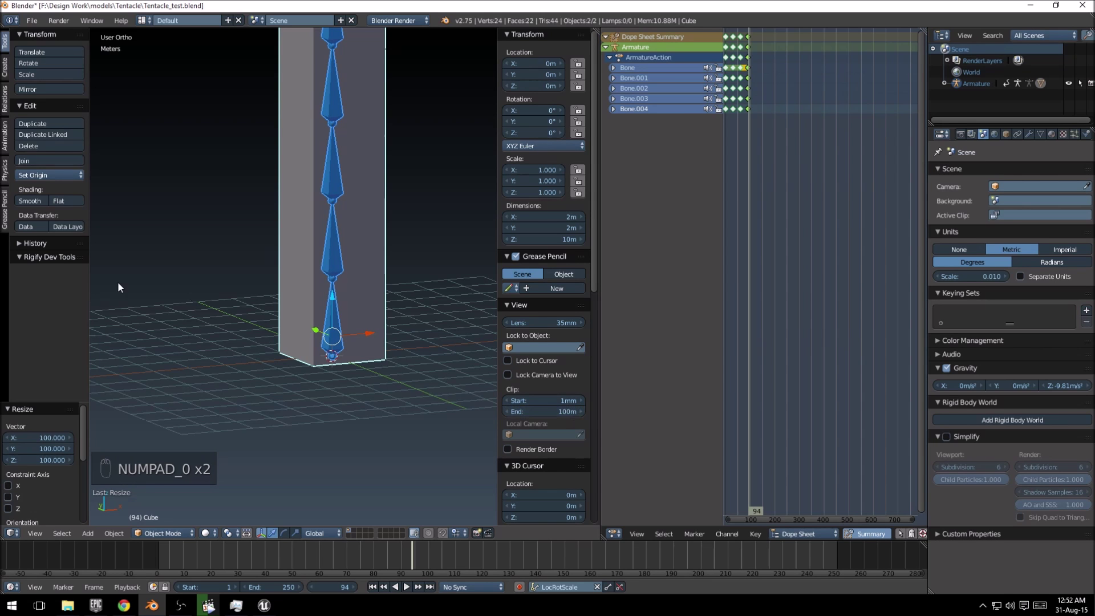
{"action": "middle_click_drag", "start_coordinate": [406, 268], "coordinate": [348, 285]}
- Export the selected objects as FBX over Tentacle_test02.fbx, with -Y Forward as the forward axis
{"action": "left_click", "coordinate": [32, 22]}
{"action": "mouse_move", "coordinate": [81, 237]}
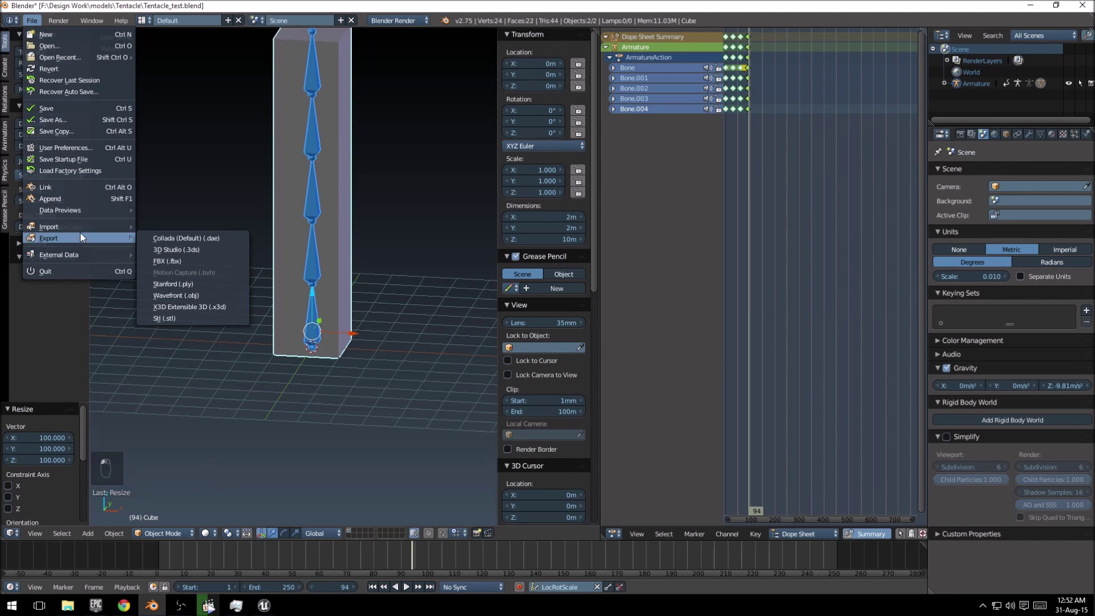
{"action": "left_click", "coordinate": [168, 263]}
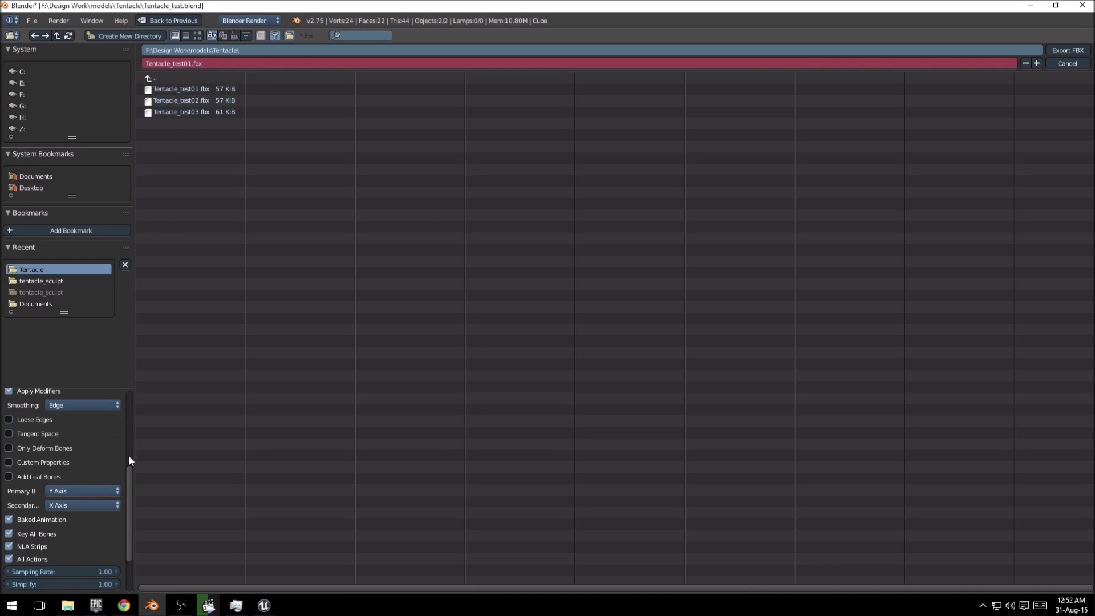
{"action": "scroll", "coordinate": [130, 434], "scroll_direction": "up", "scroll_amount": 5}
{"action": "left_click", "coordinate": [204, 100]}
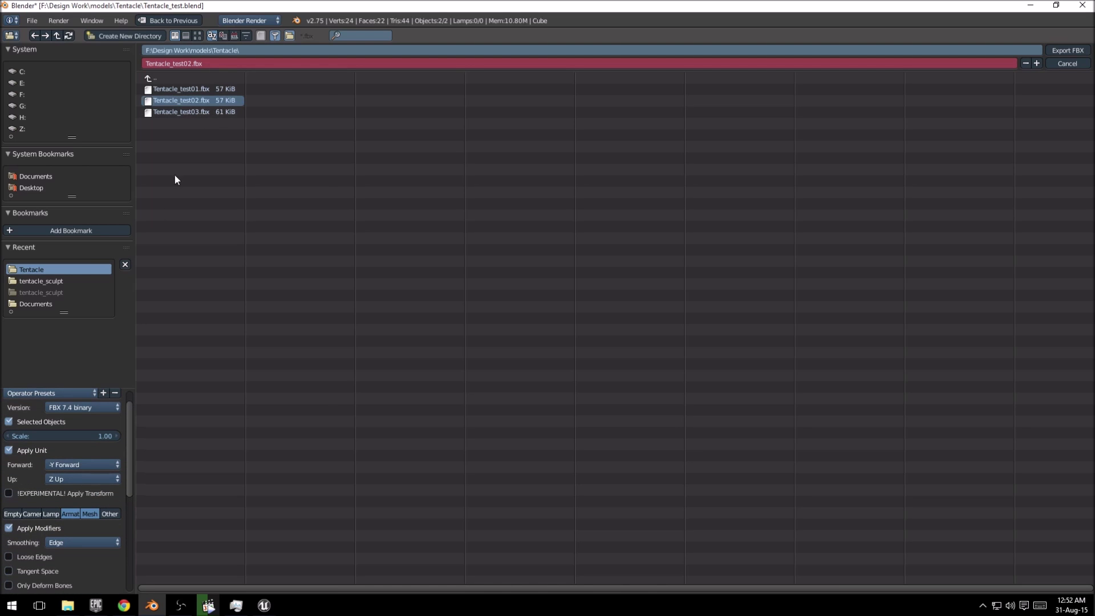
{"action": "left_click", "coordinate": [53, 466]}
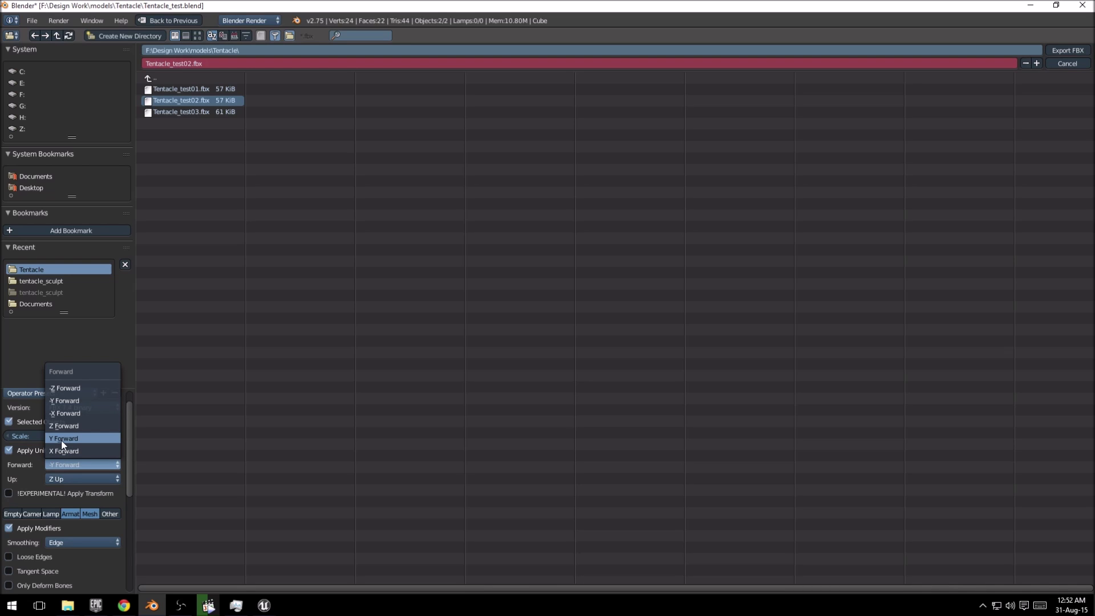
{"action": "left_click", "coordinate": [71, 401]}
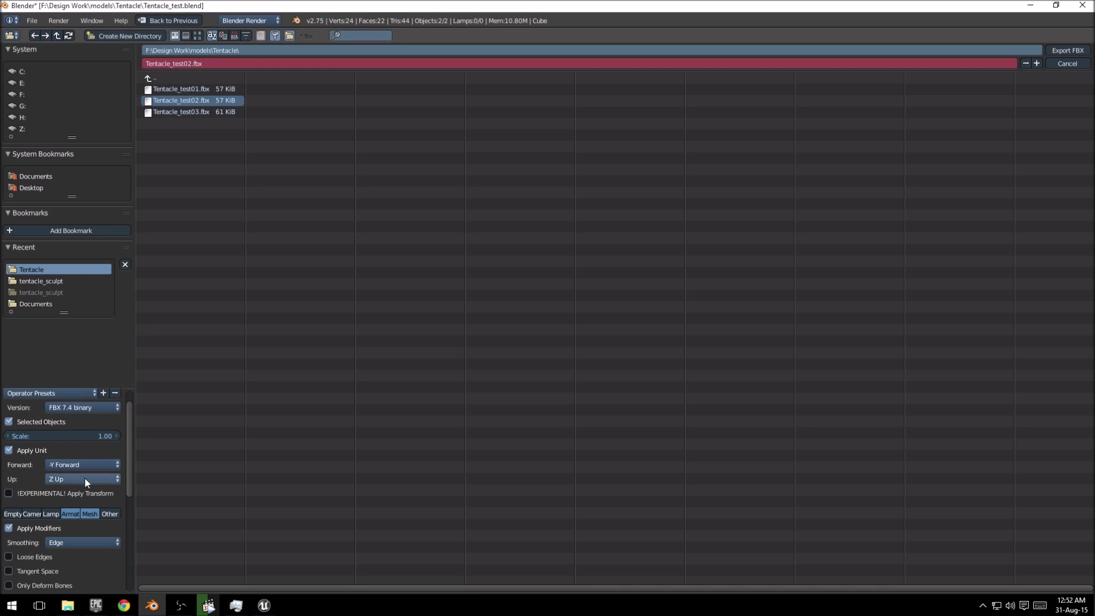
{"action": "left_click", "coordinate": [66, 463]}
{"action": "left_click", "coordinate": [1068, 51]}
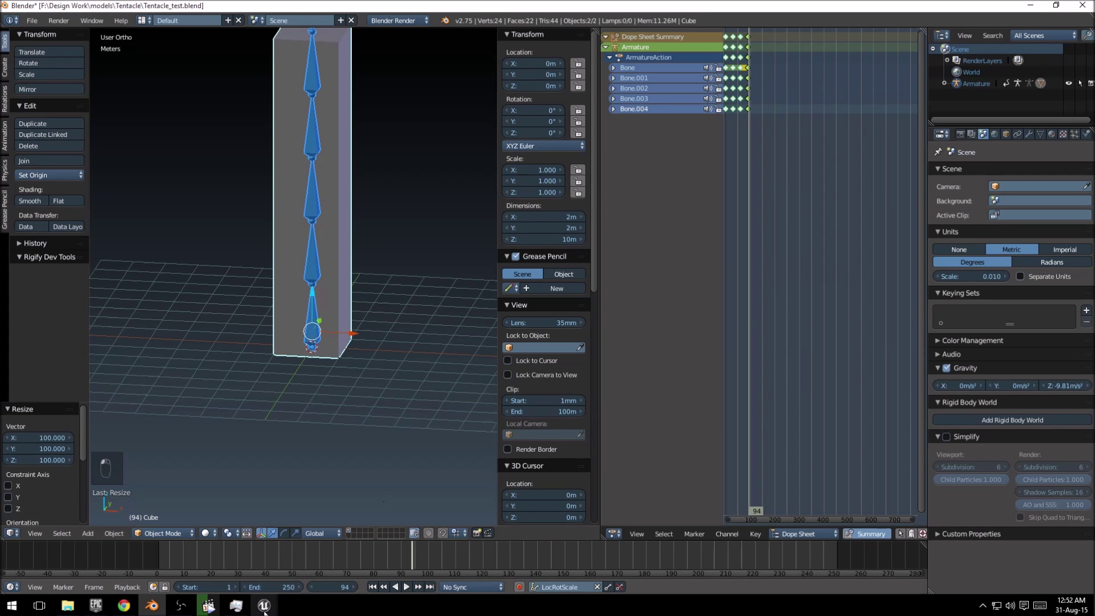
- Switch to Unreal Engine, close the Tentacle_test01 skeleton editor and import Tentacle_test02.fbx as a skeletal mesh with animations
{"action": "mouse_move", "coordinate": [263, 605]}
{"action": "left_click", "coordinate": [214, 575]}
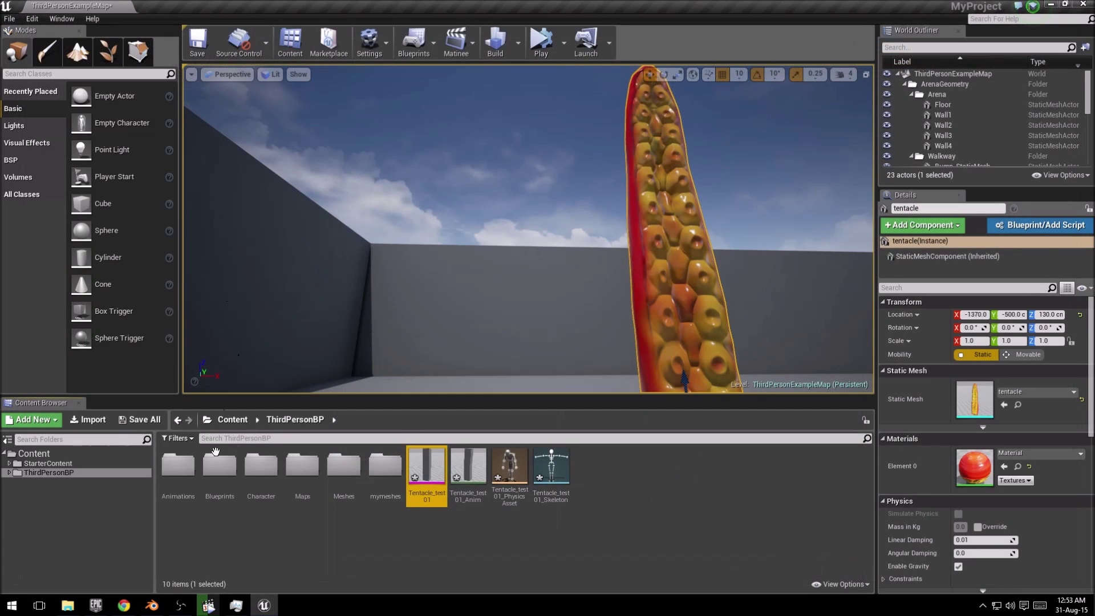
{"action": "left_click", "coordinate": [91, 419]}
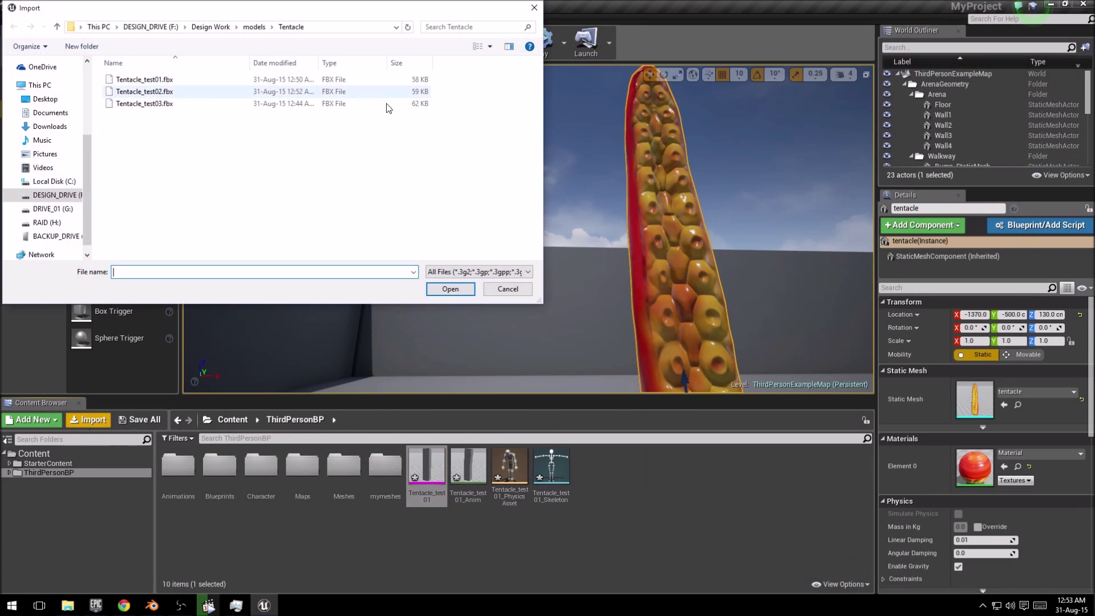
{"action": "double_click", "coordinate": [166, 93]}
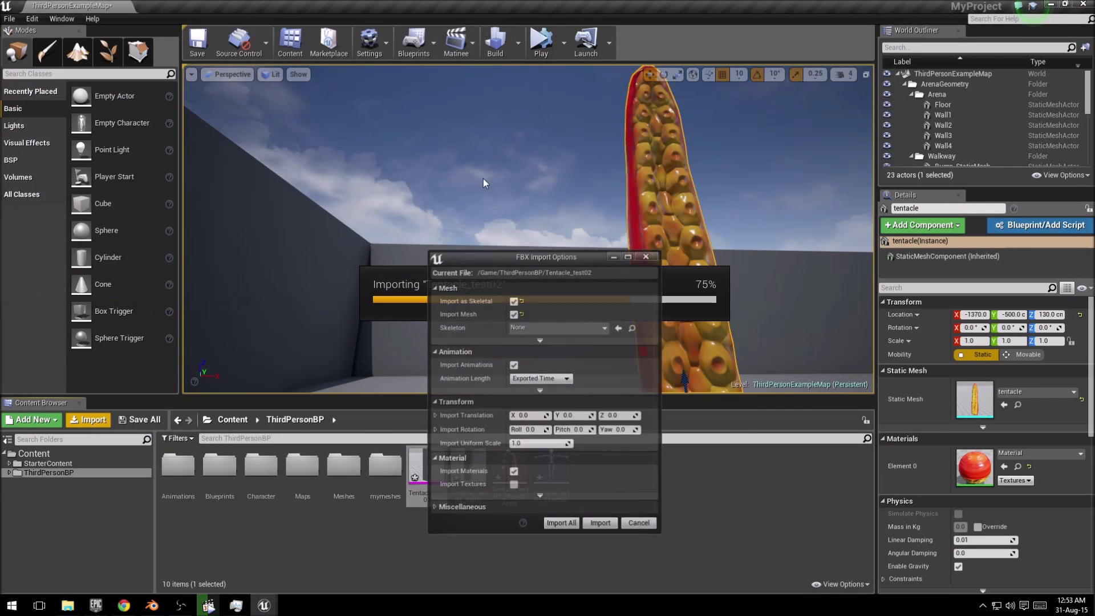
{"action": "left_click", "coordinate": [600, 523]}
{"action": "left_click", "coordinate": [389, 138]}
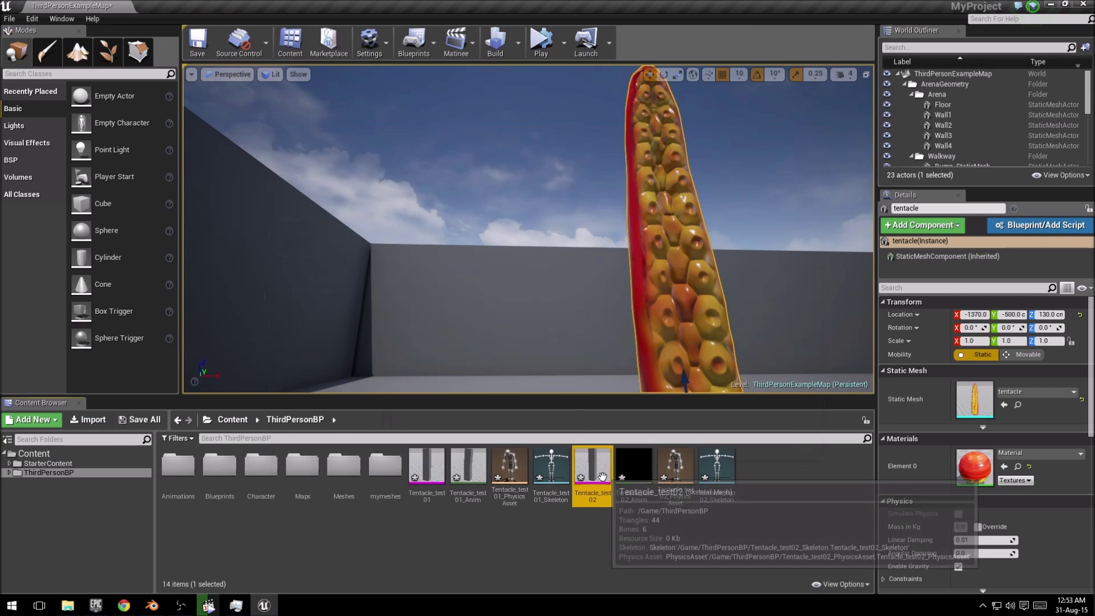
- Open the Tentacle_test02 skeletal mesh, examine it in the preview and show its animation mode
{"action": "double_click", "coordinate": [593, 482]}
{"action": "right_click_drag", "start_coordinate": [692, 296], "coordinate": [448, 183]}
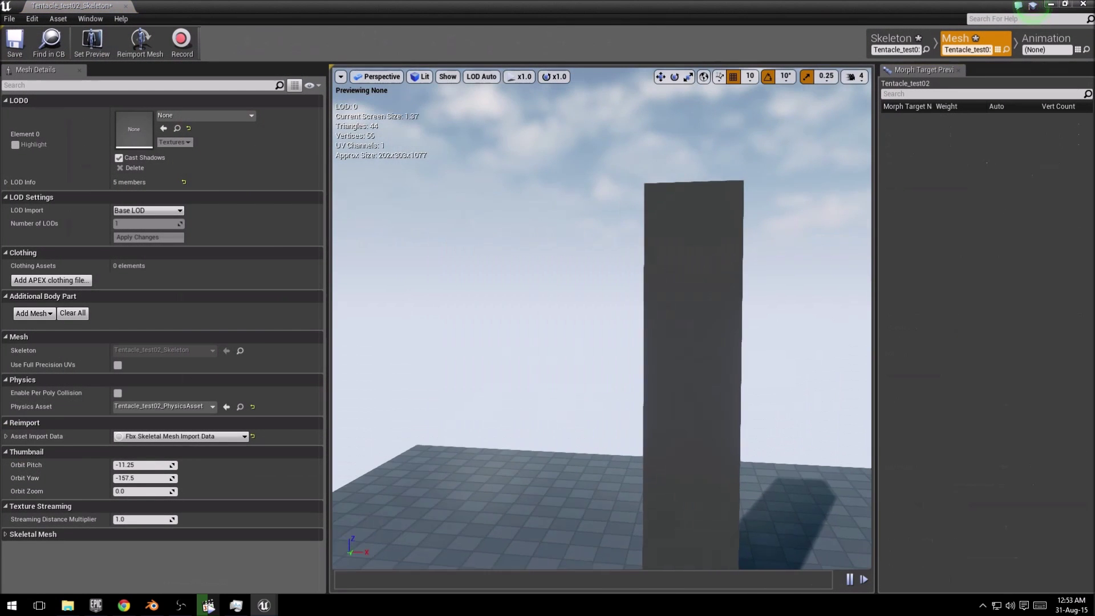
{"action": "scroll", "coordinate": [448, 183], "scroll_direction": "down", "scroll_amount": 4}
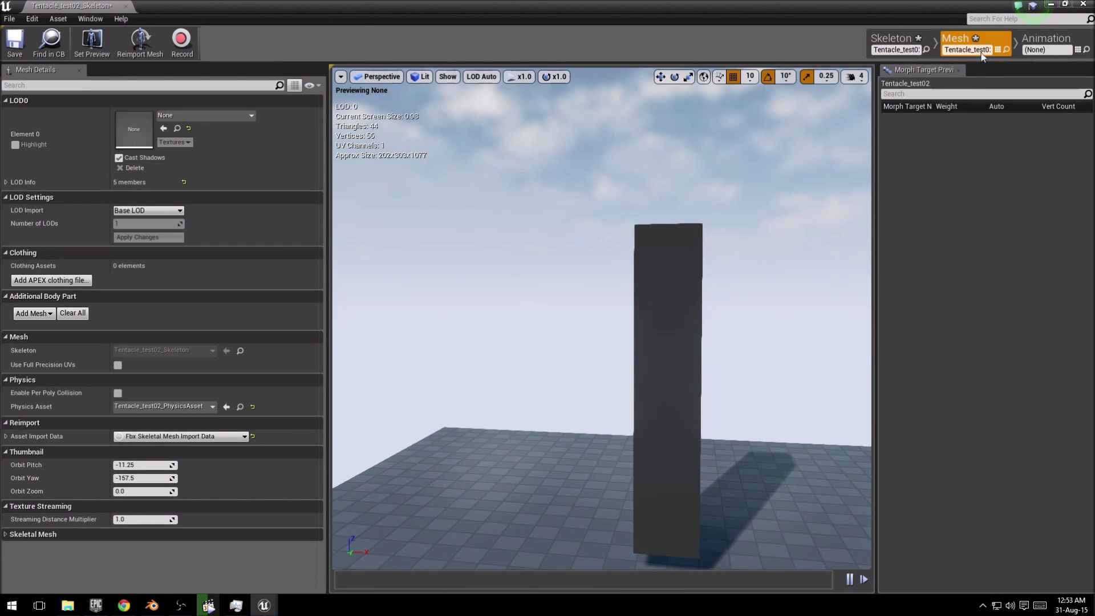
{"action": "left_click", "coordinate": [1046, 38]}
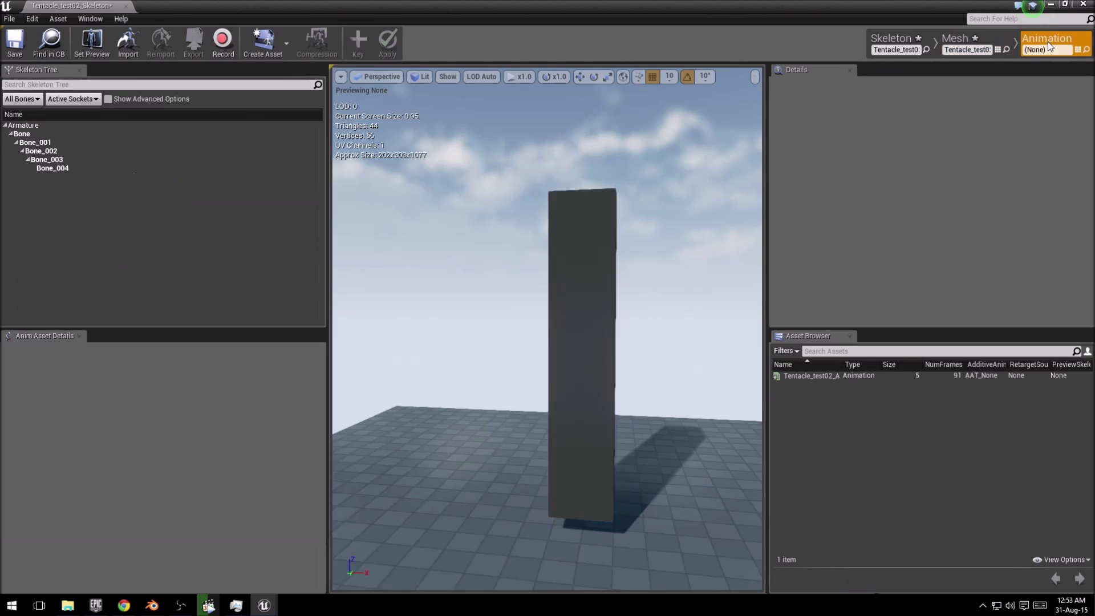
- Test-rotate Bone_002 of the Tentacle_test02 skeleton, undo the rotation and close the asset editor
{"action": "left_click", "coordinate": [64, 152]}
{"action": "left_click_drag", "start_coordinate": [576, 304], "coordinate": [616, 360]}
{"action": "left_click", "coordinate": [567, 300]}
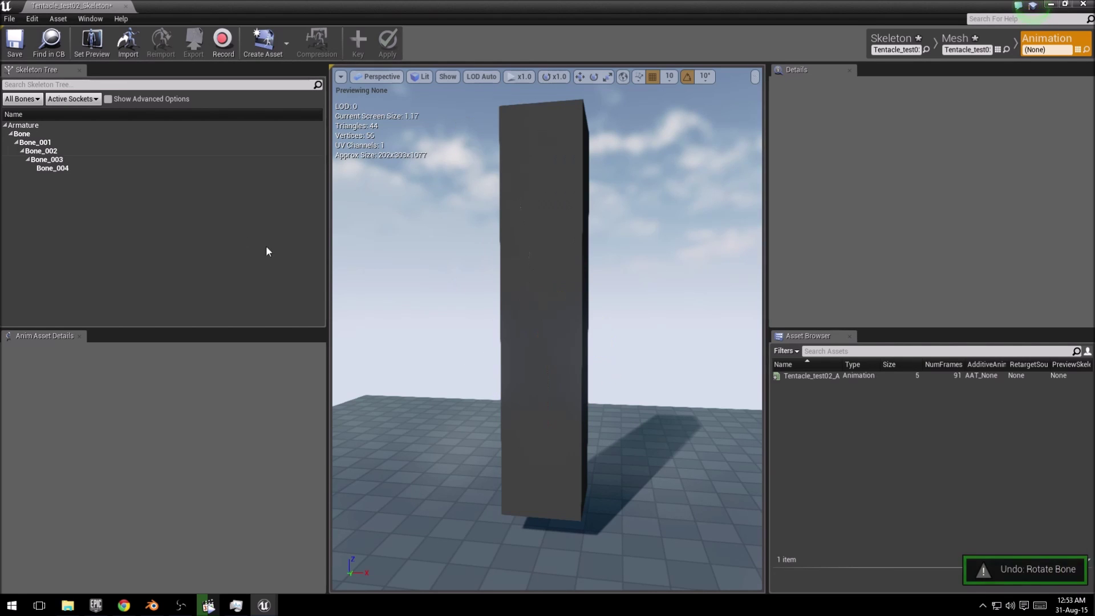
{"action": "double_click", "coordinate": [893, 5]}
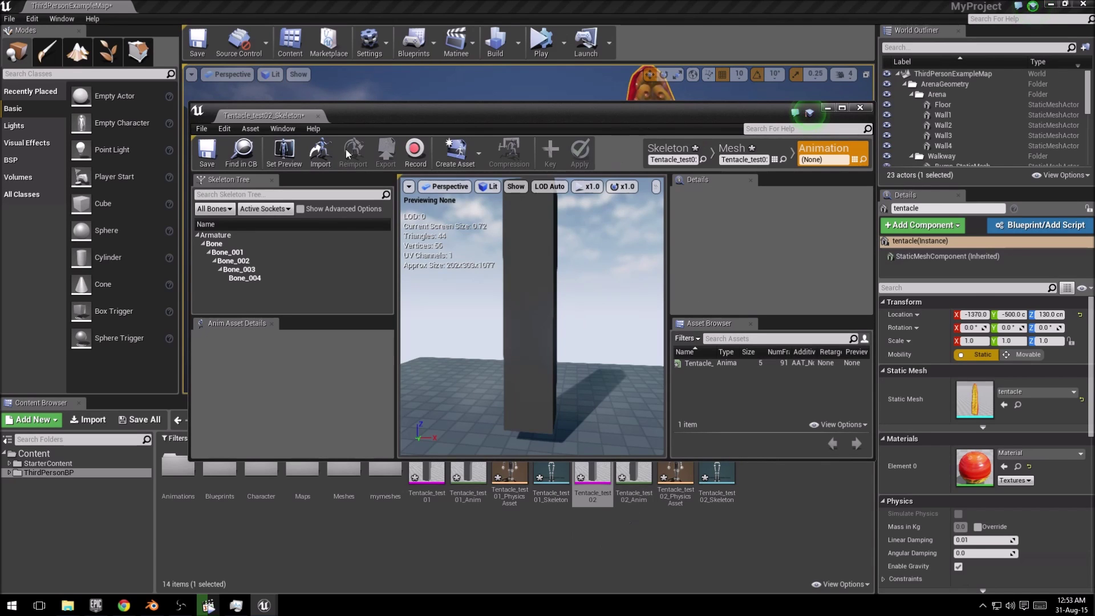
{"action": "left_click", "coordinate": [317, 116]}
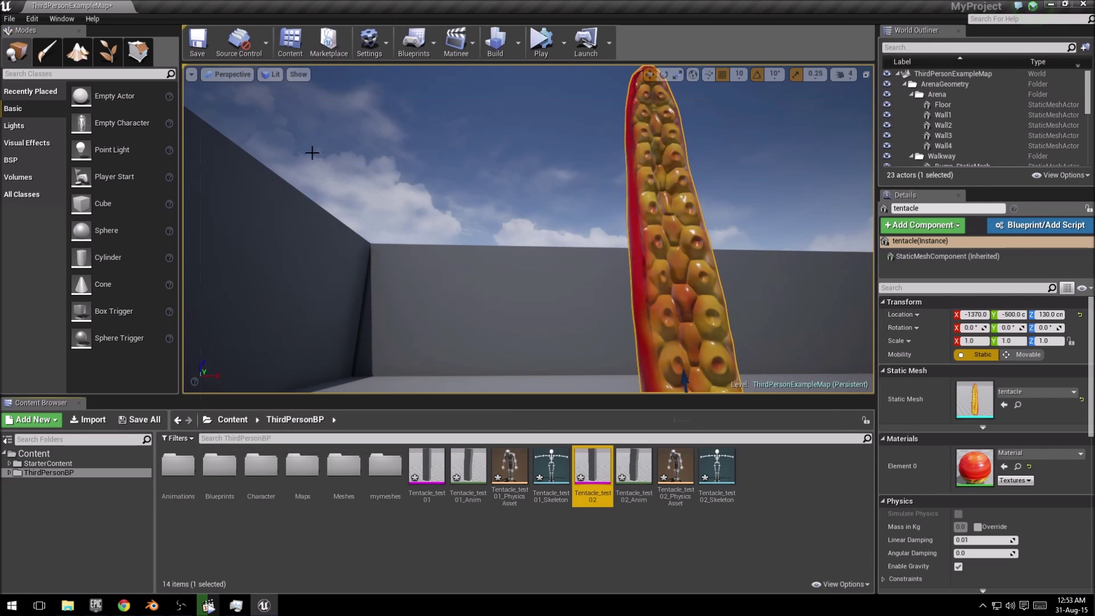
- Switch to Blender and compare the scale values of the tentacle mesh and its armature
{"action": "left_click", "coordinate": [152, 607]}
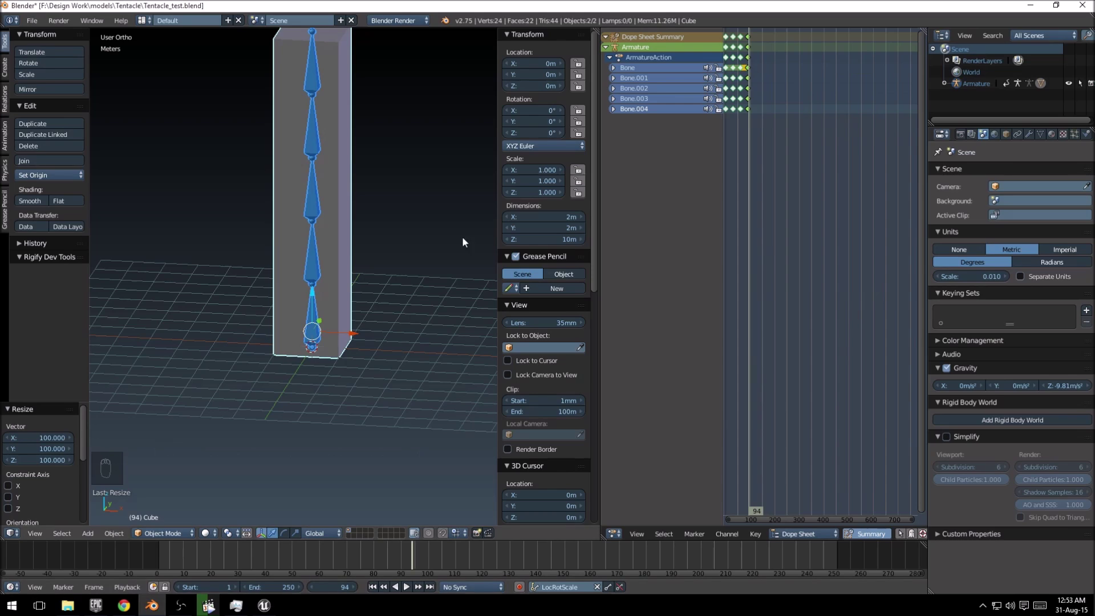
{"action": "middle_click_drag", "start_coordinate": [340, 187], "coordinate": [209, 360]}
{"action": "scroll", "coordinate": [388, 317], "scroll_direction": "up", "scroll_amount": 4}
{"action": "middle_click_drag", "start_coordinate": [262, 146], "coordinate": [317, 151]}
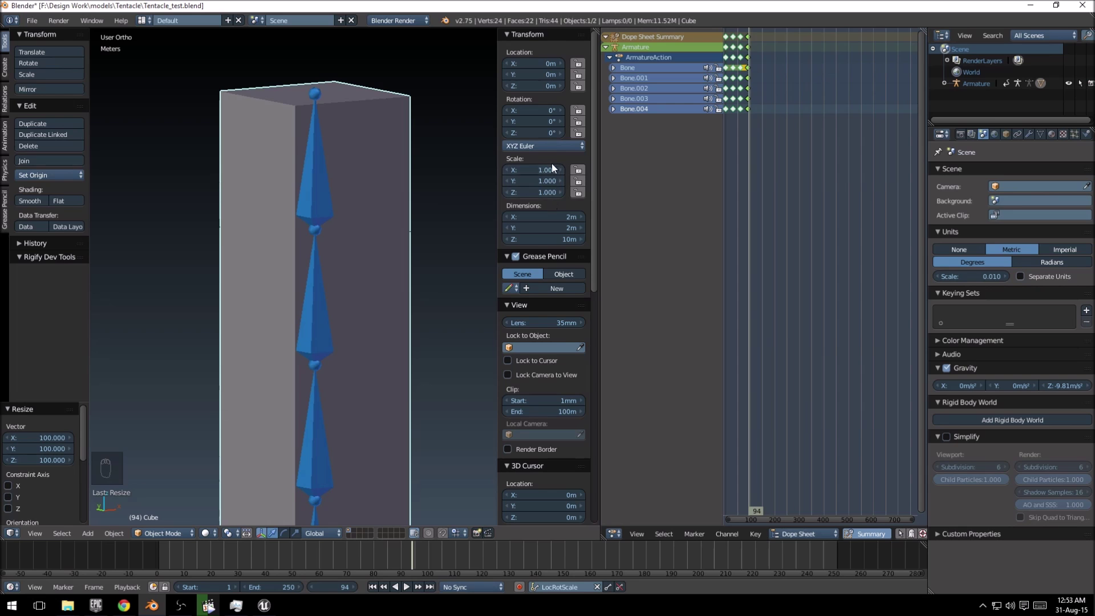
{"action": "right_click", "coordinate": [317, 183]}
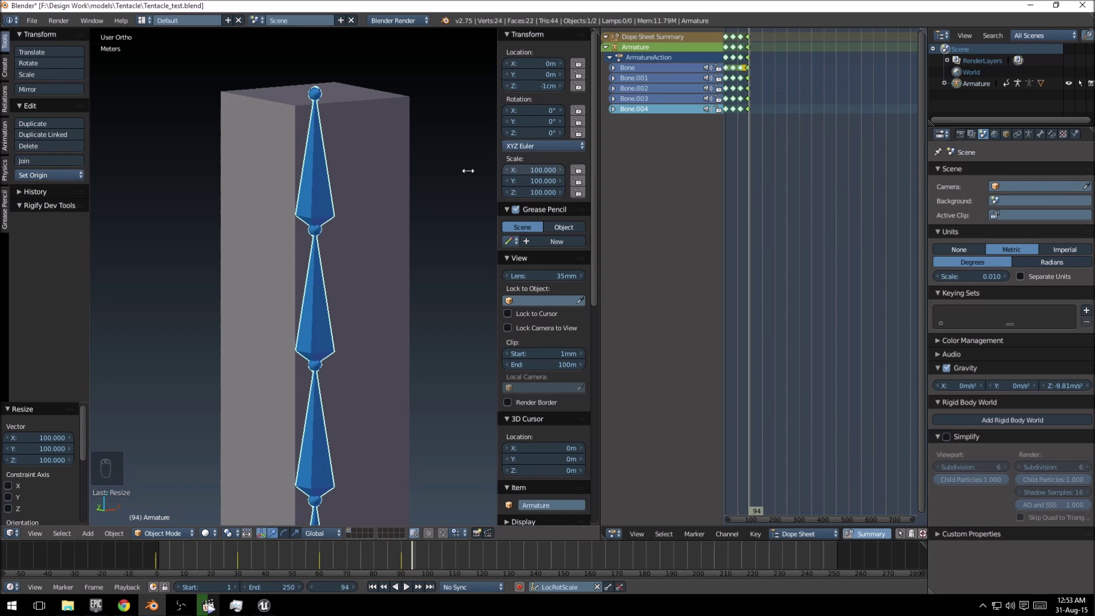
{"action": "middle_click_drag", "start_coordinate": [371, 176], "coordinate": [348, 185]}
- Select the mesh and armature together and apply their rotation and scale
{"action": "right_click", "coordinate": [306, 146]}
{"action": "right_click", "coordinate": [289, 159], "text": "shift"}
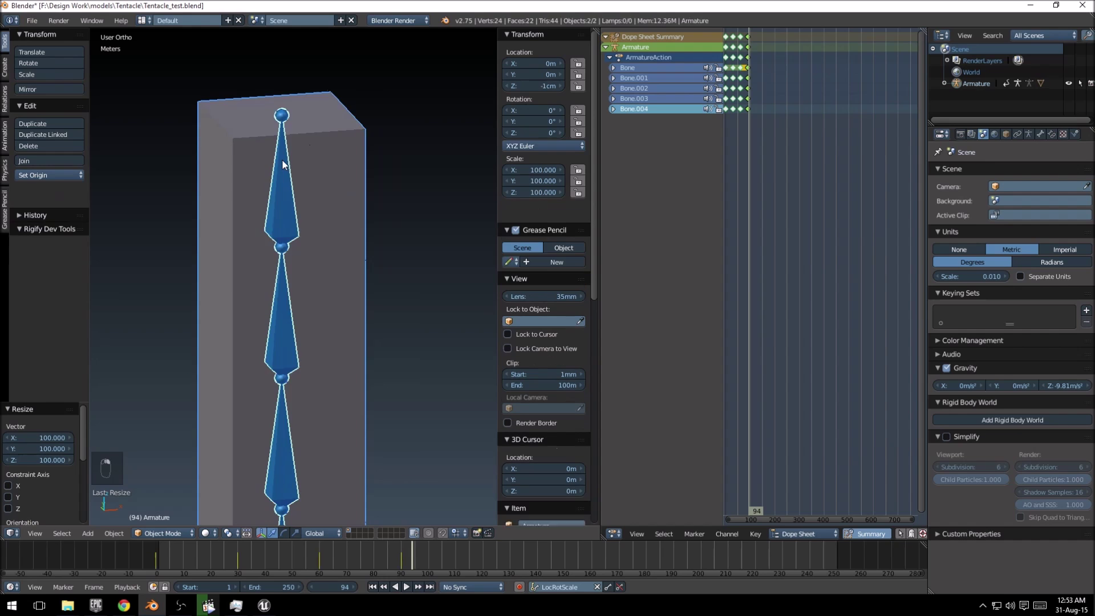
{"action": "scroll", "coordinate": [282, 160], "scroll_direction": "down", "scroll_amount": 5}
{"action": "middle_click_drag", "start_coordinate": [282, 159], "coordinate": [392, 206]}
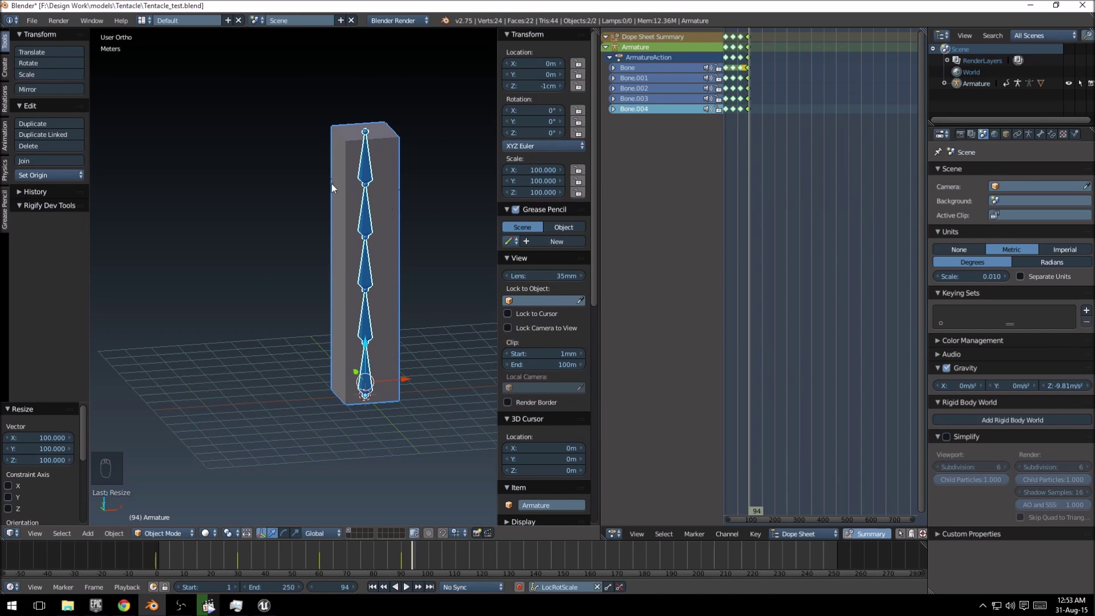
{"action": "middle_click_drag", "start_coordinate": [332, 185], "coordinate": [362, 232]}
{"action": "key", "text": "ctrl+a"}
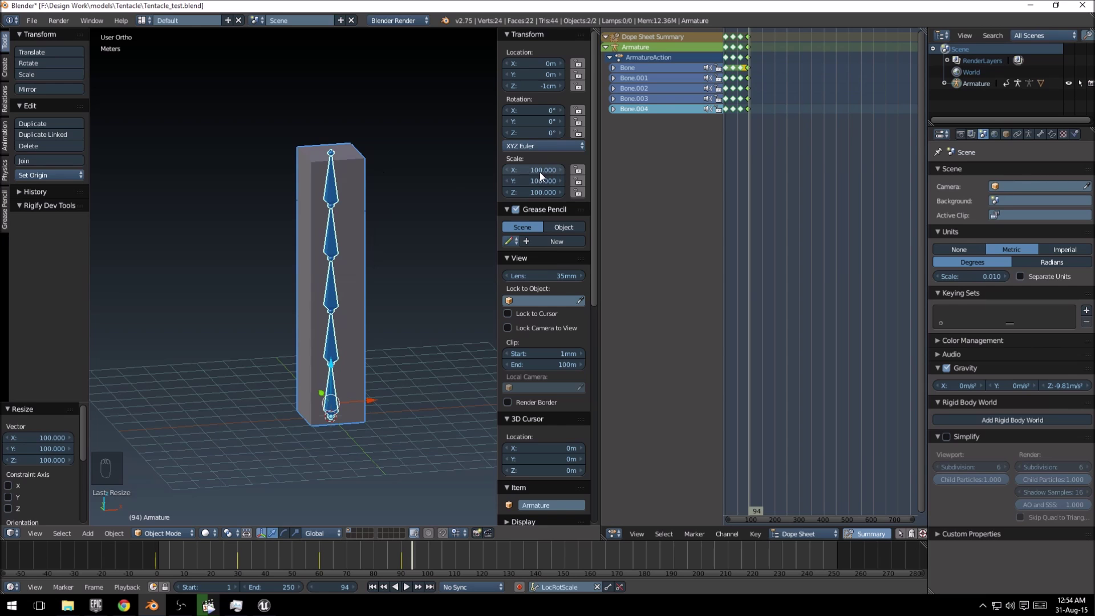
{"action": "key", "text": "ctrl+a"}
{"action": "left_click", "coordinate": [280, 285]}
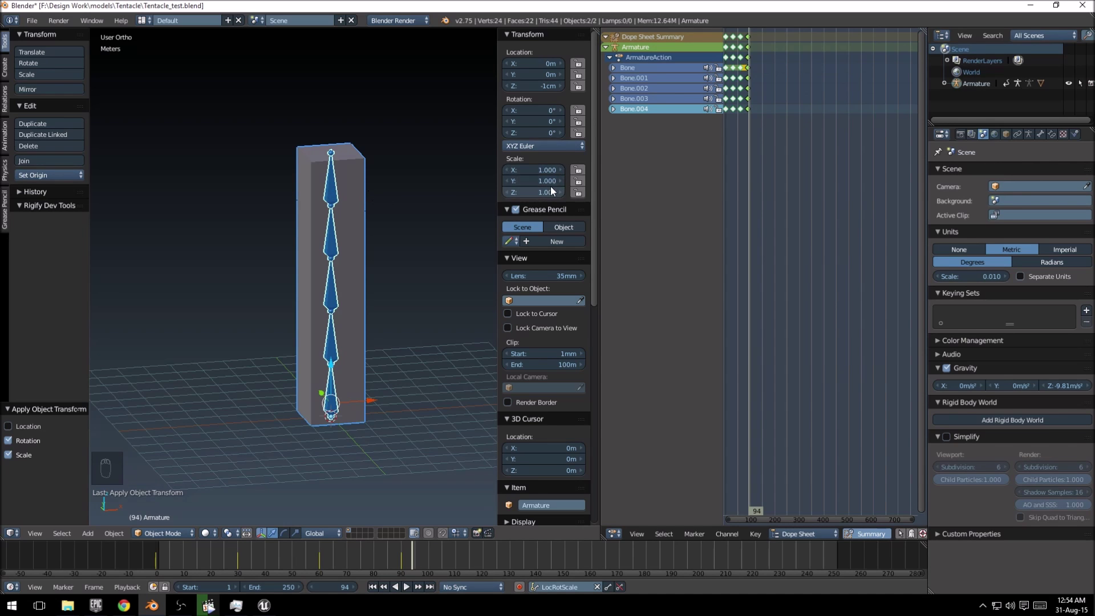
- Export the mesh and armature as FBX over Tentacle_test03.fbx
{"action": "middle_click_drag", "start_coordinate": [398, 173], "coordinate": [159, 36]}
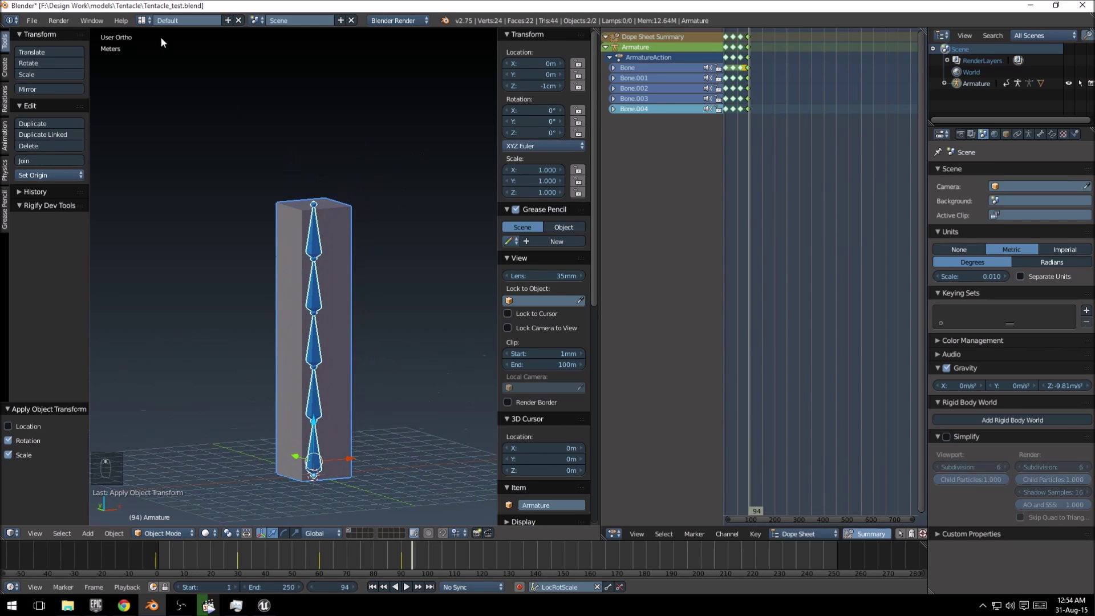
{"action": "left_click", "coordinate": [31, 21]}
{"action": "mouse_move", "coordinate": [89, 239]}
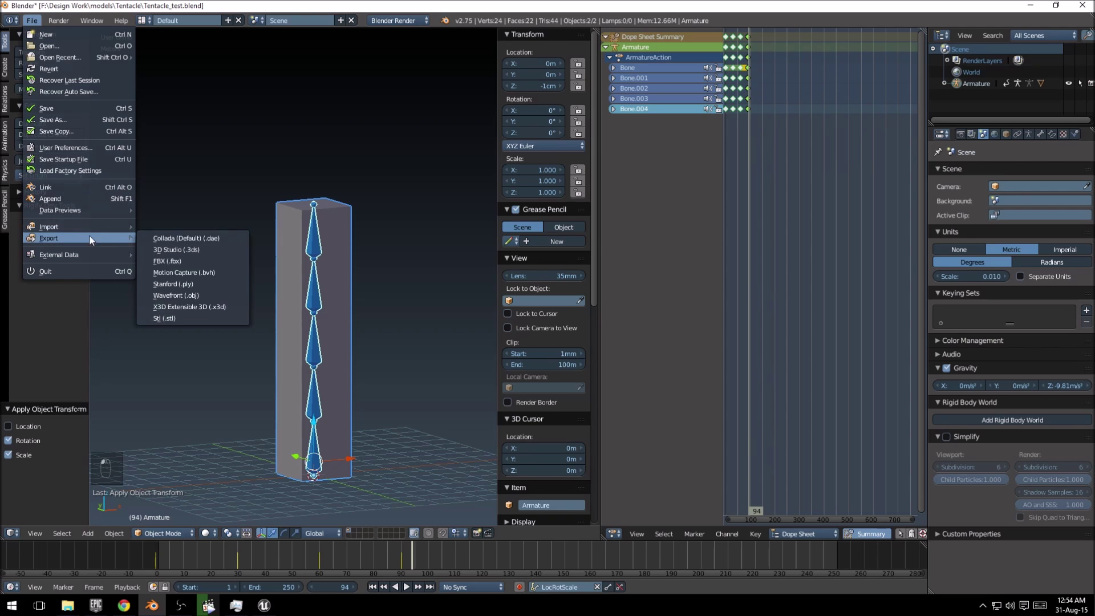
{"action": "left_click", "coordinate": [176, 260]}
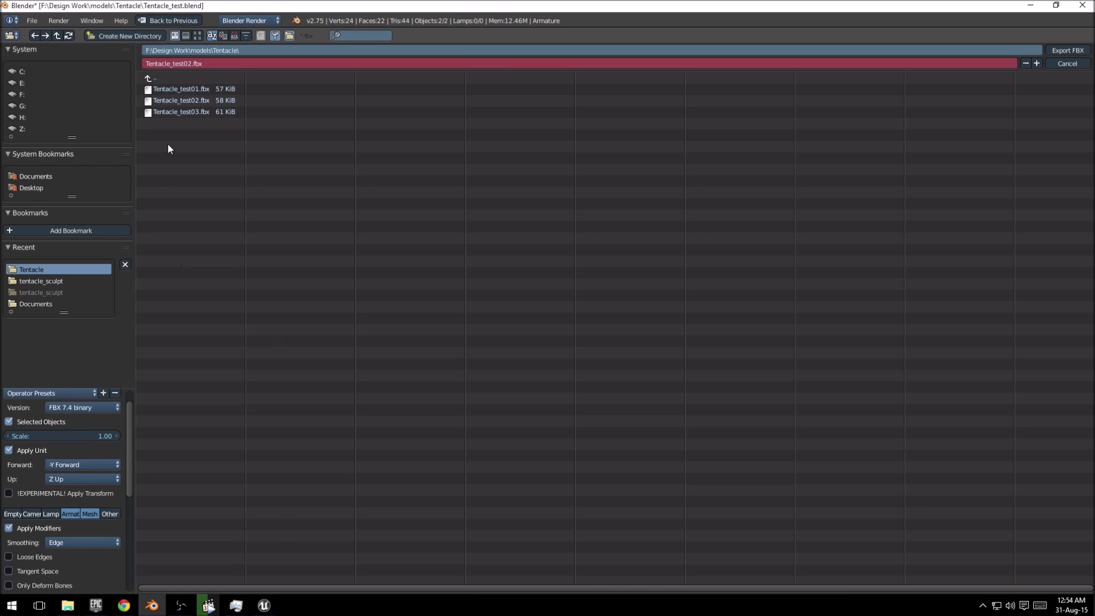
{"action": "left_click", "coordinate": [178, 113]}
{"action": "left_click", "coordinate": [1062, 50]}
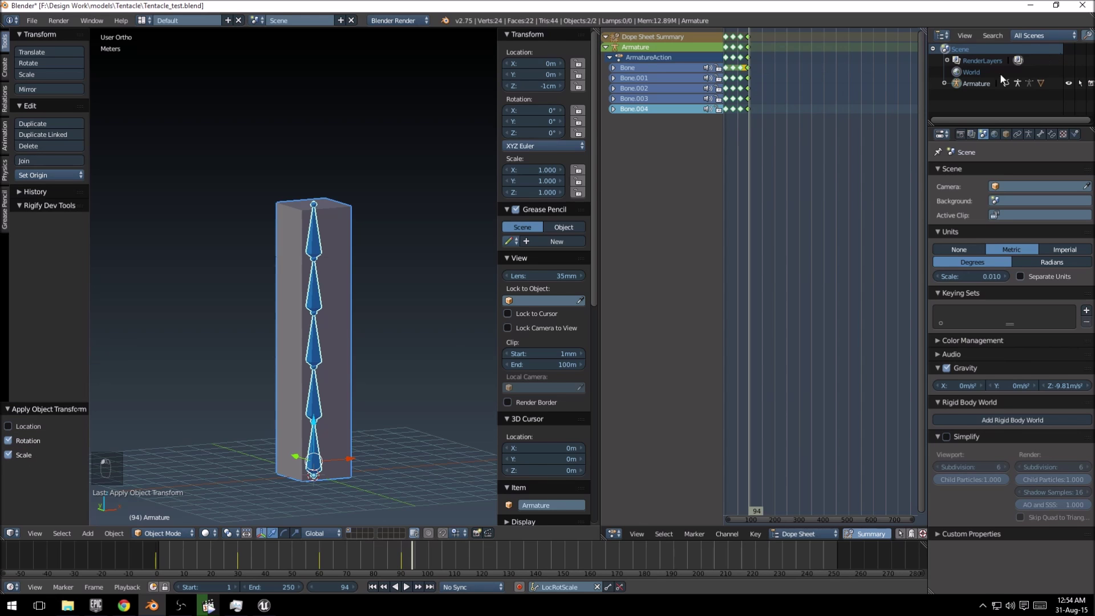
- Switch to Unreal Engine and import Tentacle_test03.fbx as a skeletal mesh with its animations into the ThirdPersonBP folder
{"action": "left_click", "coordinate": [274, 607]}
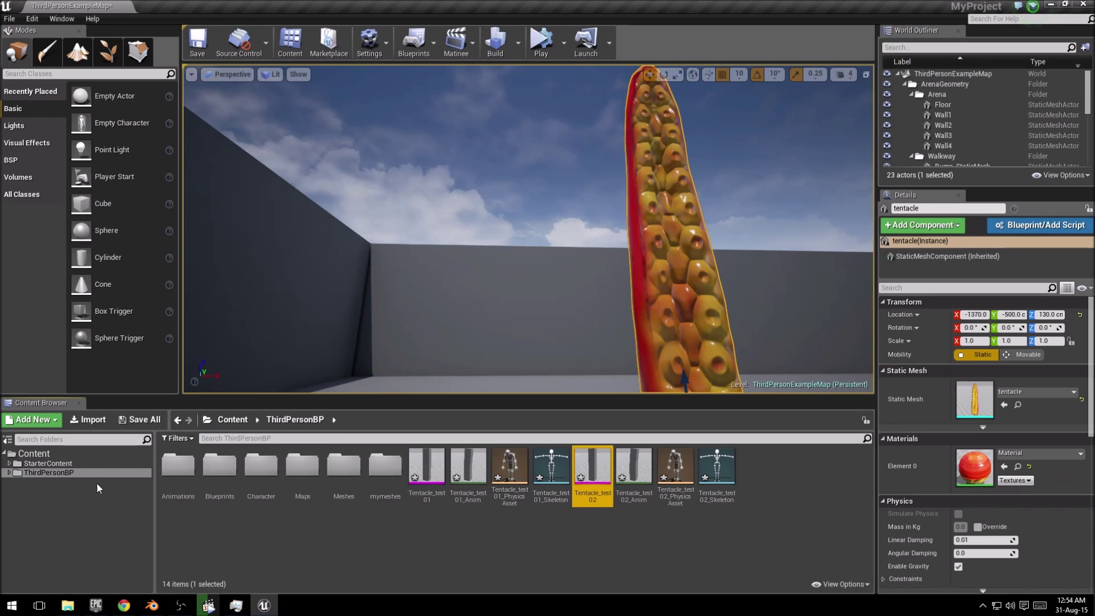
{"action": "left_click", "coordinate": [89, 420]}
{"action": "double_click", "coordinate": [170, 106]}
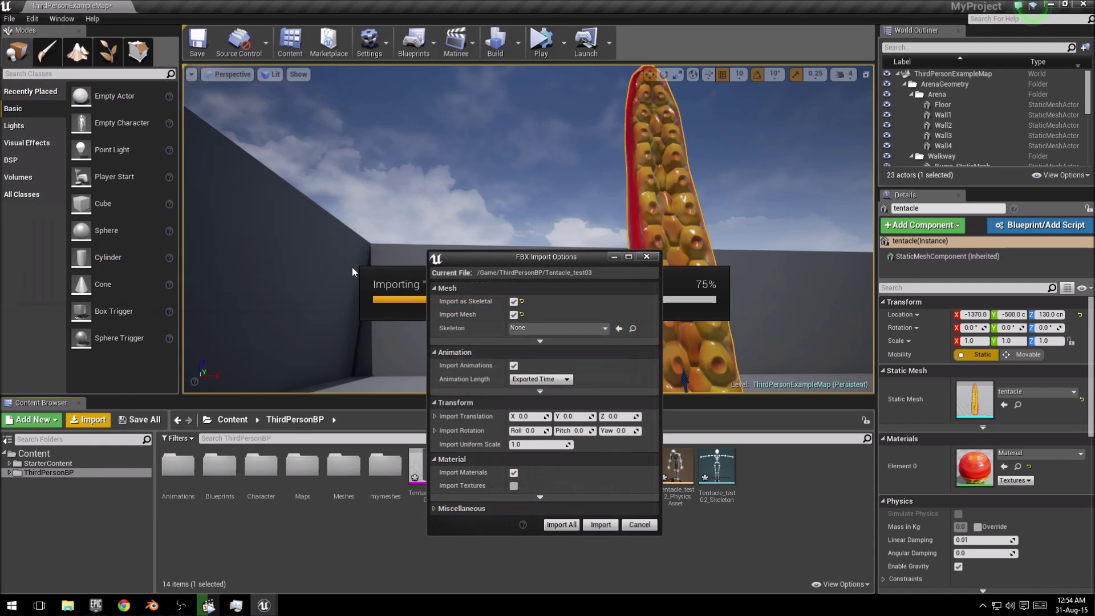
{"action": "left_click", "coordinate": [600, 525]}
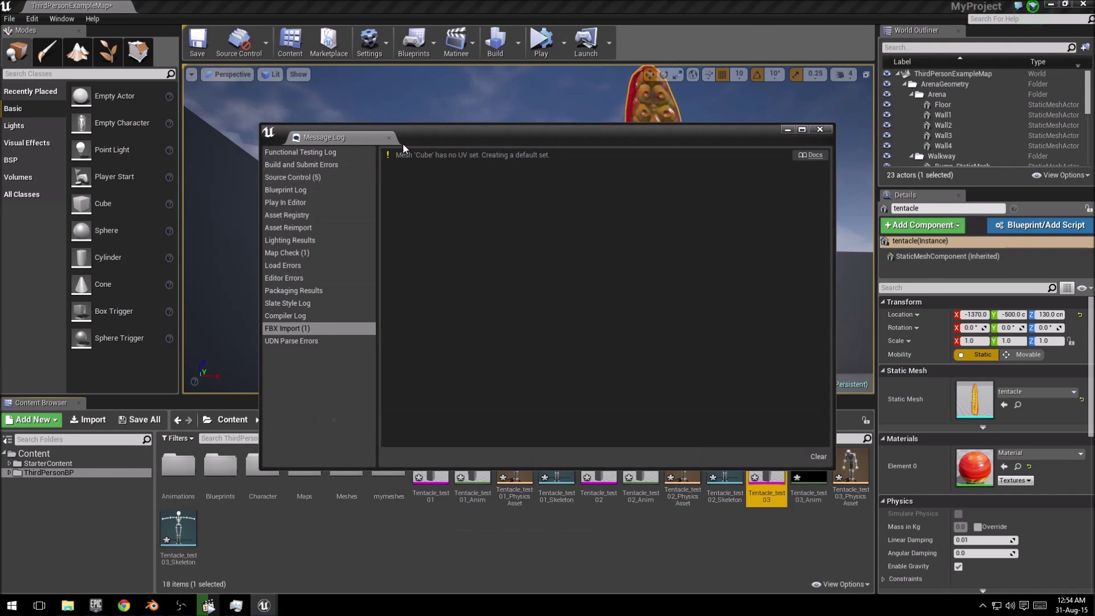
{"action": "left_click", "coordinate": [389, 138]}
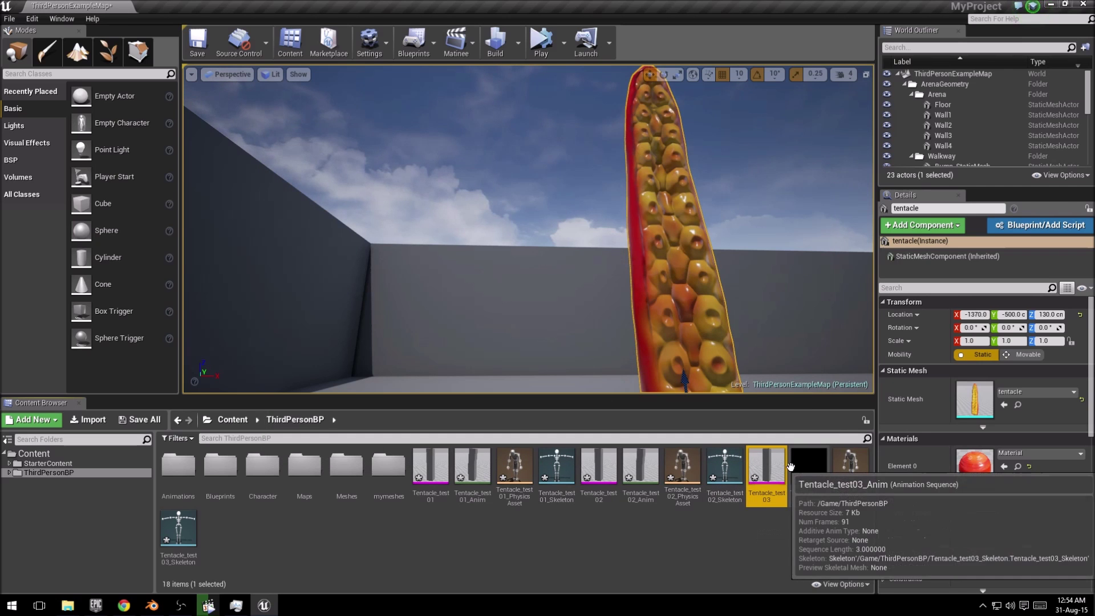
- Test-rotate Bone_002 in the skeleton of Tentacle_test03, undo the rotation and close the asset editor
{"action": "double_click", "coordinate": [745, 453]}
{"action": "left_click", "coordinate": [669, 148]}
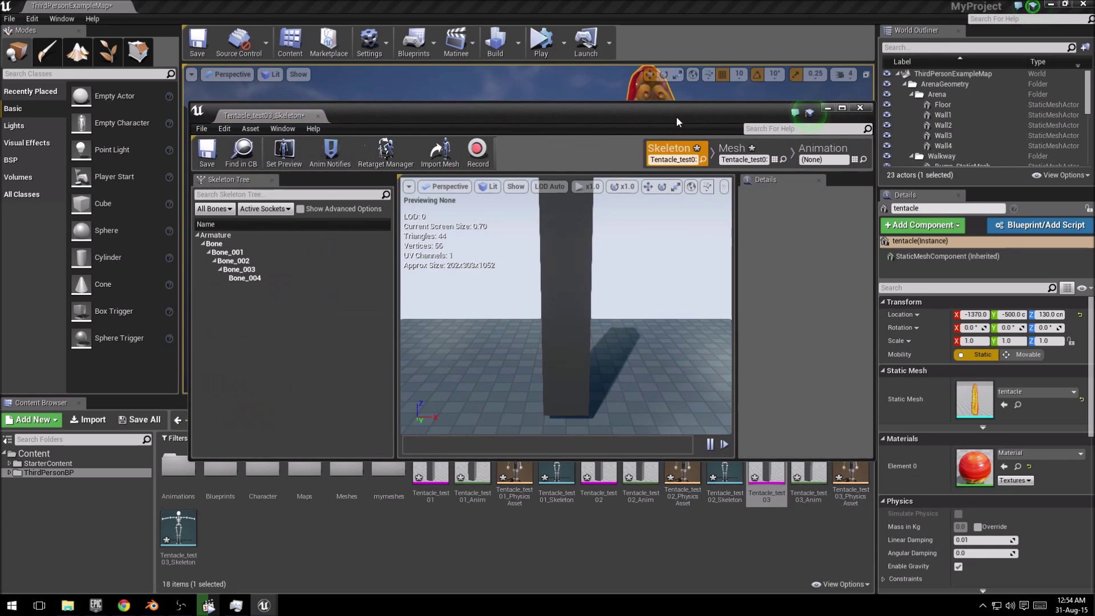
{"action": "double_click", "coordinate": [676, 115]}
{"action": "left_click", "coordinate": [56, 153]}
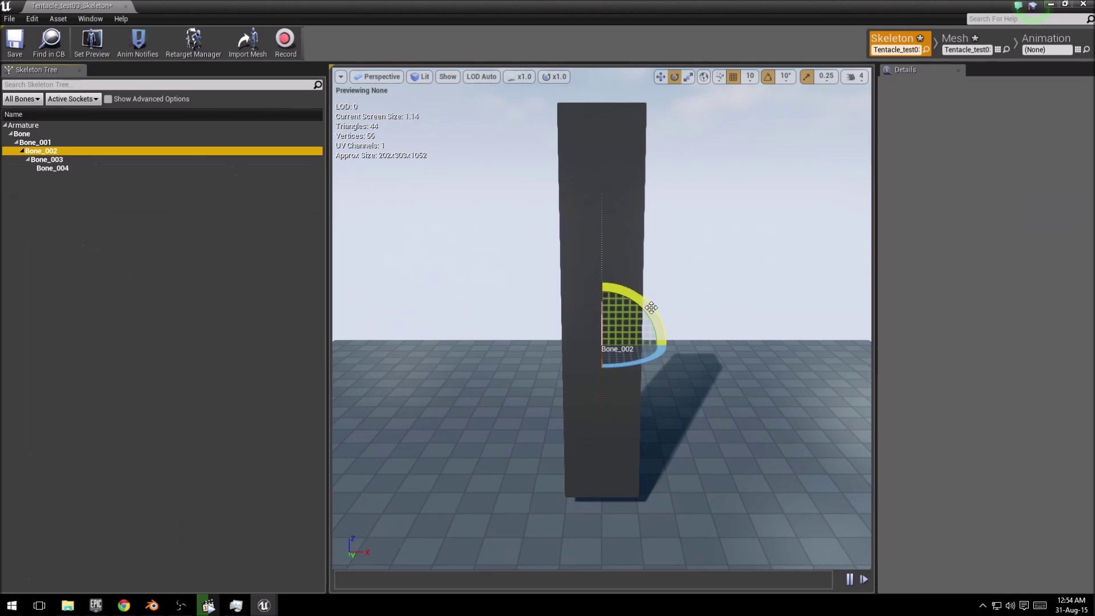
{"action": "mouse_move", "coordinate": [651, 309]}
{"action": "left_mouse_down"}
{"action": "mouse_move", "coordinate": [615, 278]}
{"action": "mouse_move", "coordinate": [569, 266]}
{"action": "mouse_move", "coordinate": [686, 364]}
{"action": "mouse_move", "coordinate": [565, 416]}
{"action": "mouse_move", "coordinate": [646, 276]}
{"action": "mouse_move", "coordinate": [631, 267]}
{"action": "mouse_move", "coordinate": [575, 420]}
{"action": "mouse_move", "coordinate": [679, 374]}
{"action": "mouse_move", "coordinate": [635, 295]}
{"action": "left_mouse_up"}
{"action": "key", "text": "ctrl+z"}
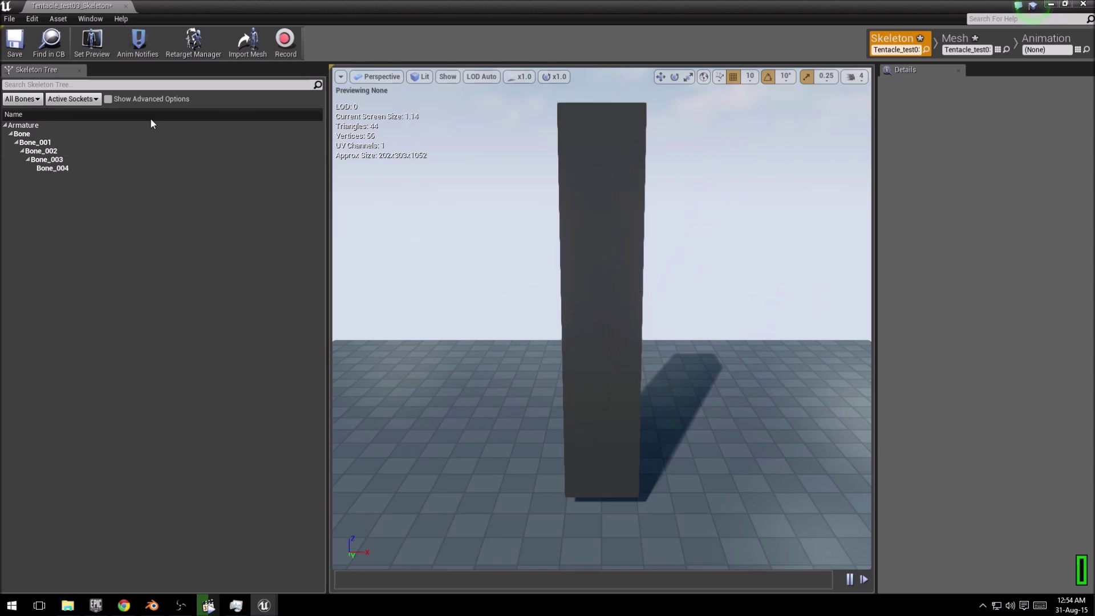
{"action": "left_click", "coordinate": [126, 6]}
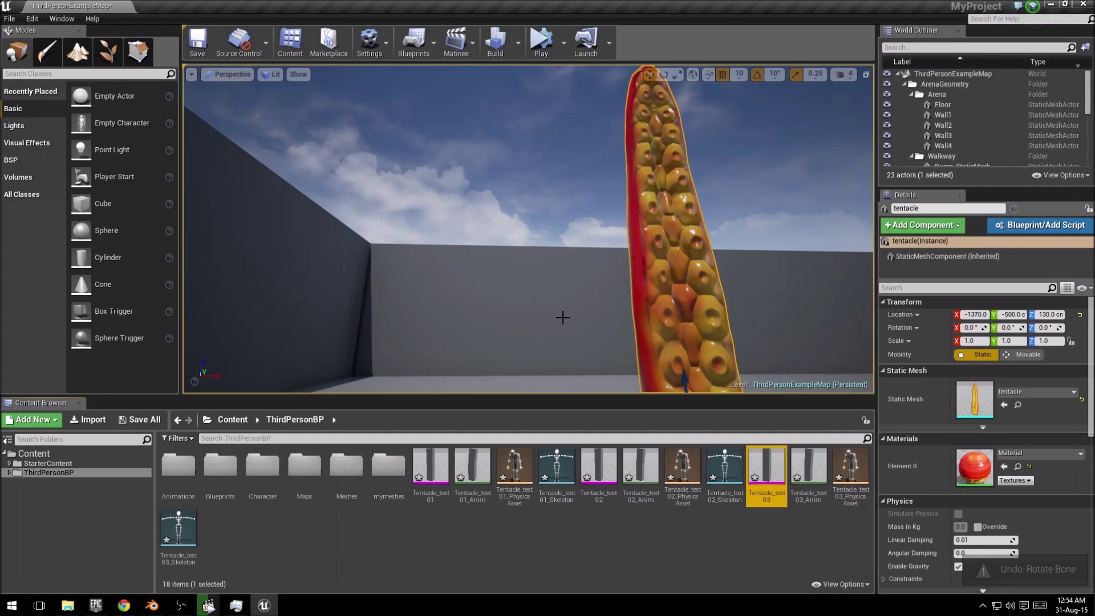
- Place the Tentacle_test01_Anim, Tentacle_test02_Anim and Tentacle_test03_Anim animations in a row on the arena floor beside the existing tentacle
{"action": "right_click_drag", "start_coordinate": [580, 247], "coordinate": [580, 348]}
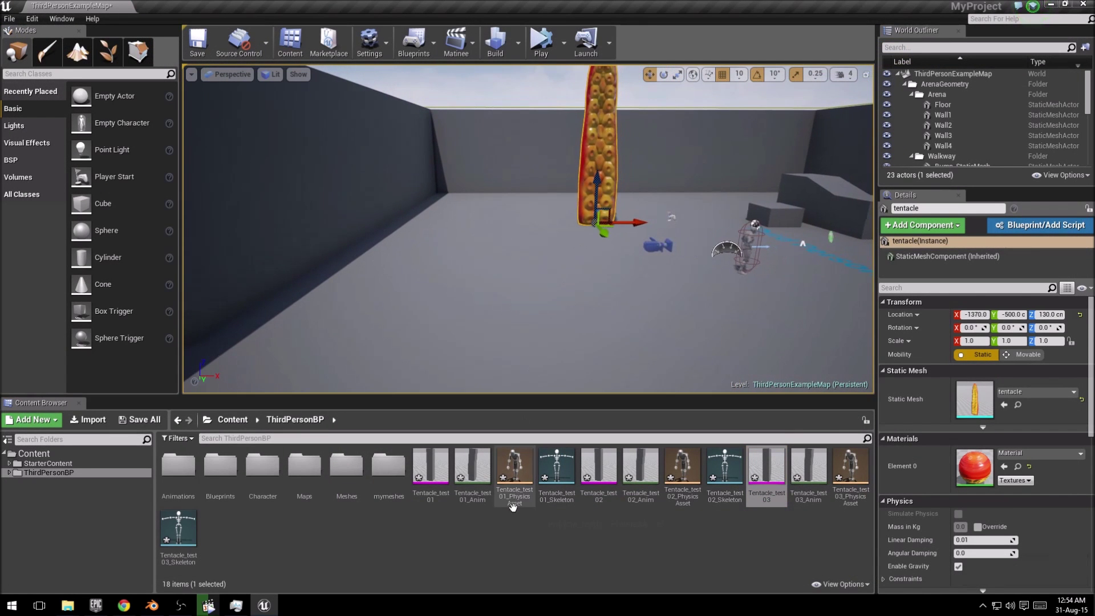
{"action": "left_click_drag", "start_coordinate": [473, 471], "coordinate": [480, 259]}
{"action": "right_click_drag", "start_coordinate": [480, 259], "coordinate": [452, 331]}
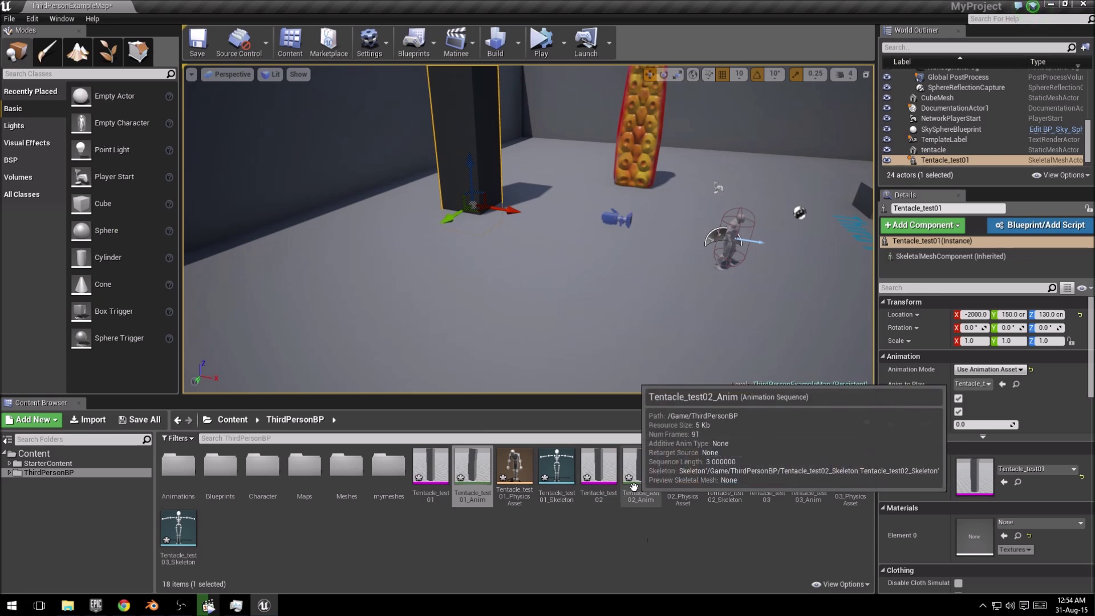
{"action": "left_click_drag", "start_coordinate": [640, 471], "coordinate": [381, 262]}
{"action": "left_click", "coordinate": [483, 198]}
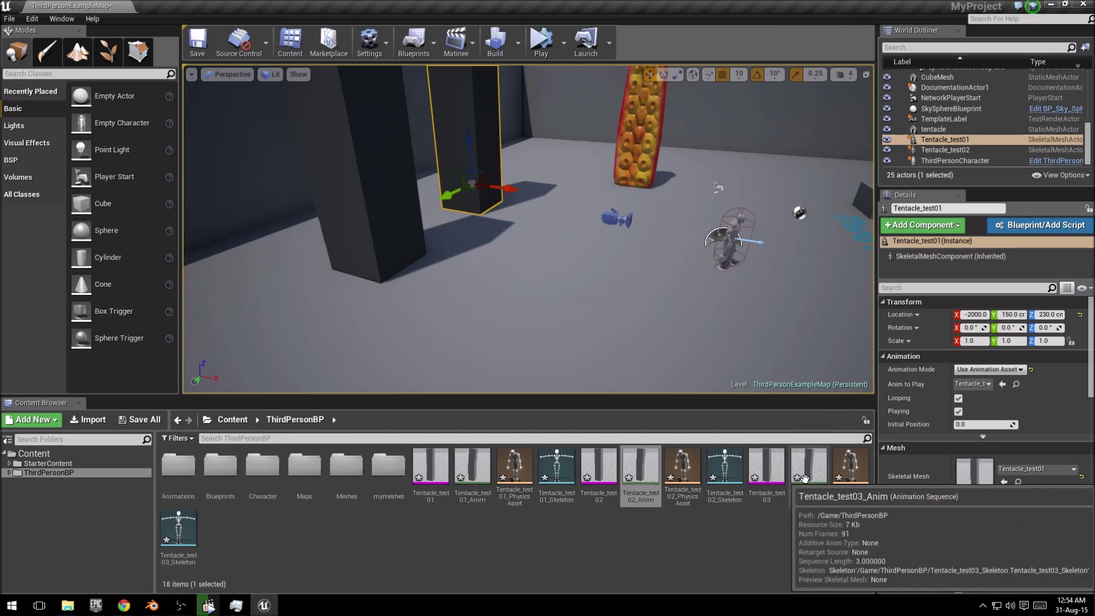
{"action": "left_click_drag", "start_coordinate": [809, 474], "coordinate": [223, 361]}
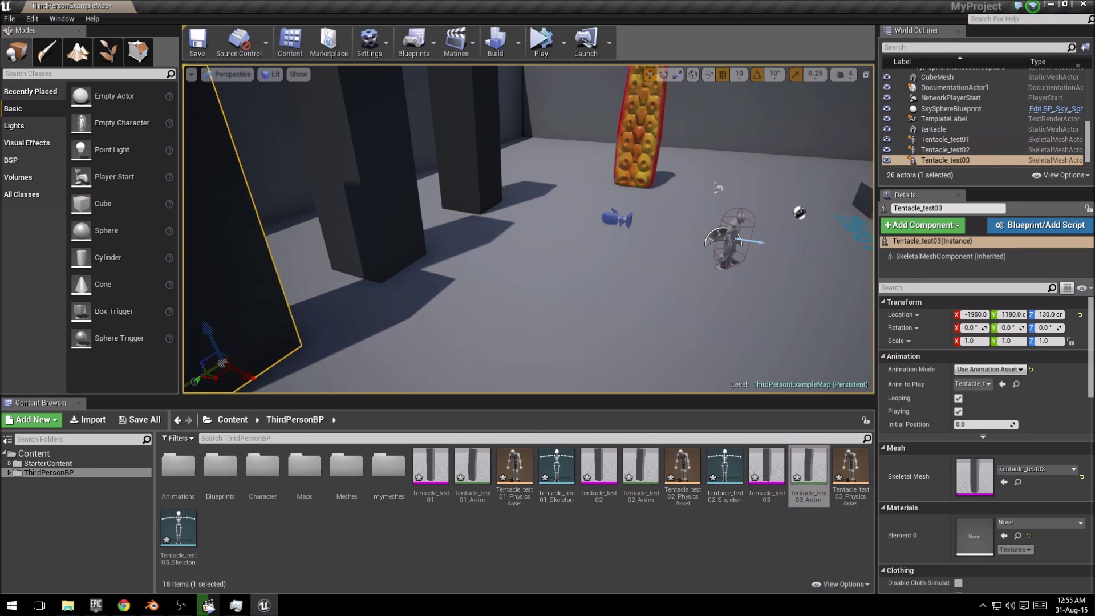
- Simulate the level and compare the bending motion of the three tentacle test models from several viewpoints
{"action": "right_click_drag", "start_coordinate": [222, 360], "coordinate": [467, 286]}
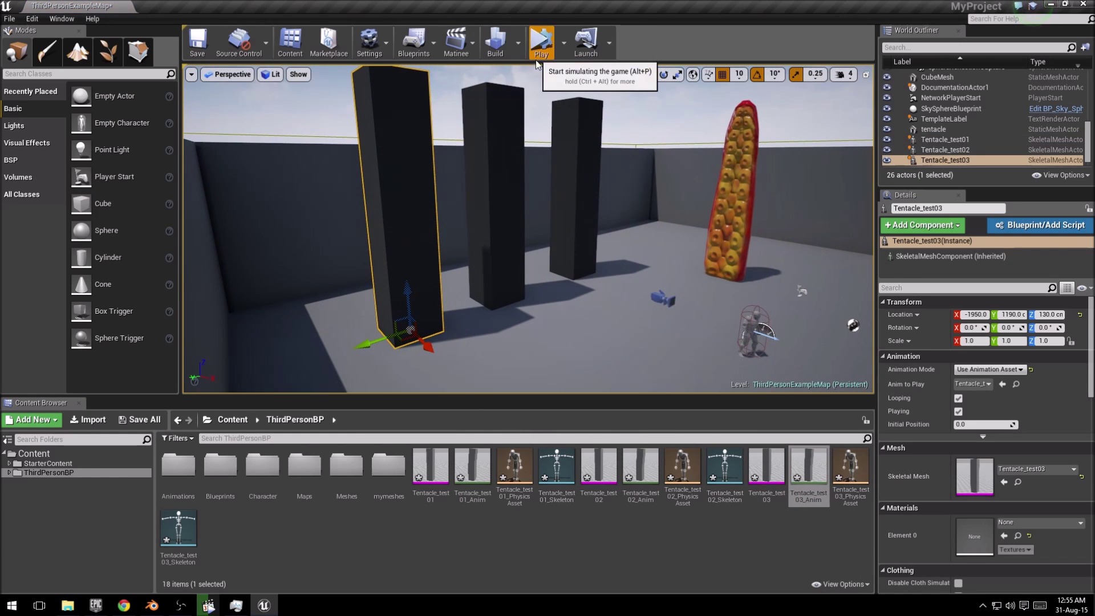
{"action": "left_click", "coordinate": [536, 52]}
{"action": "left_click", "coordinate": [681, 287]}
{"action": "right_click_drag", "start_coordinate": [681, 287], "coordinate": [508, 287]}
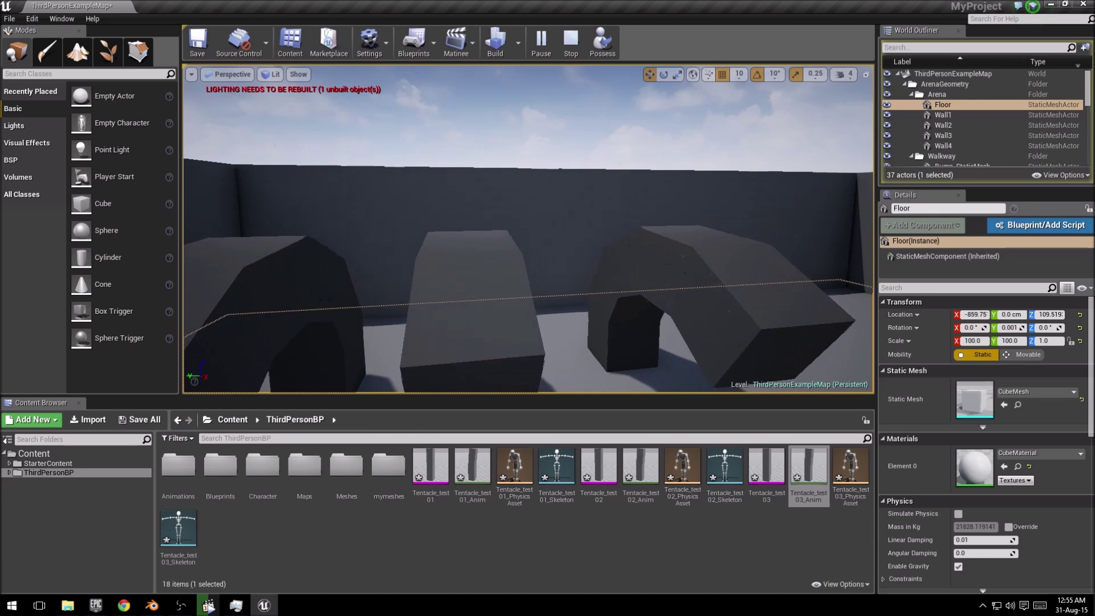
{"action": "right_click_drag", "start_coordinate": [502, 266], "coordinate": [552, 310]}
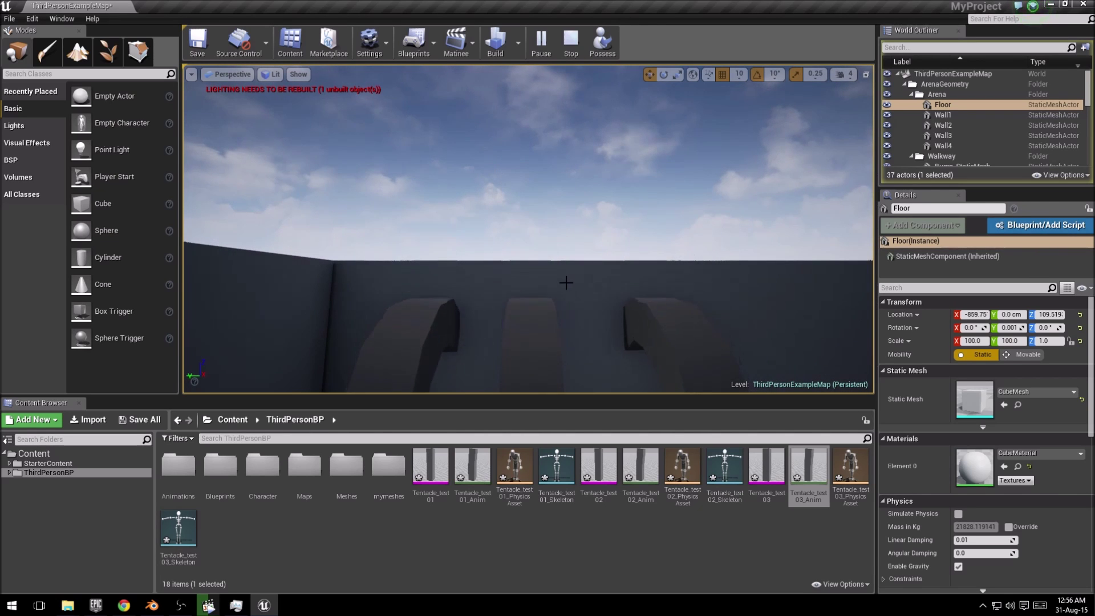
{"action": "right_click_drag", "start_coordinate": [567, 283], "coordinate": [554, 348]}
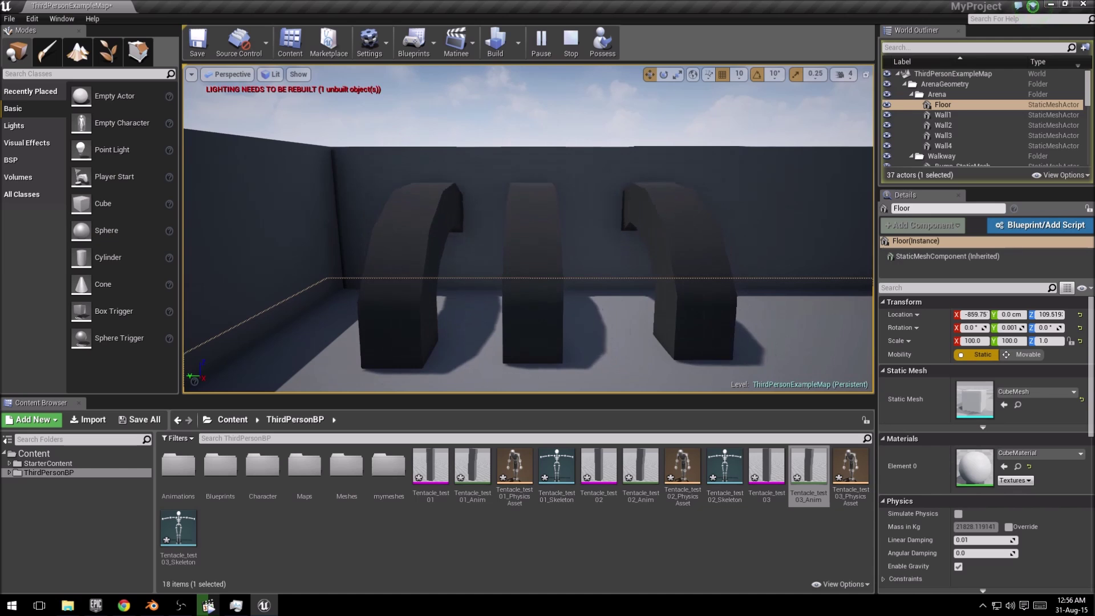
{"action": "right_click_drag", "start_coordinate": [554, 348], "coordinate": [562, 302]}
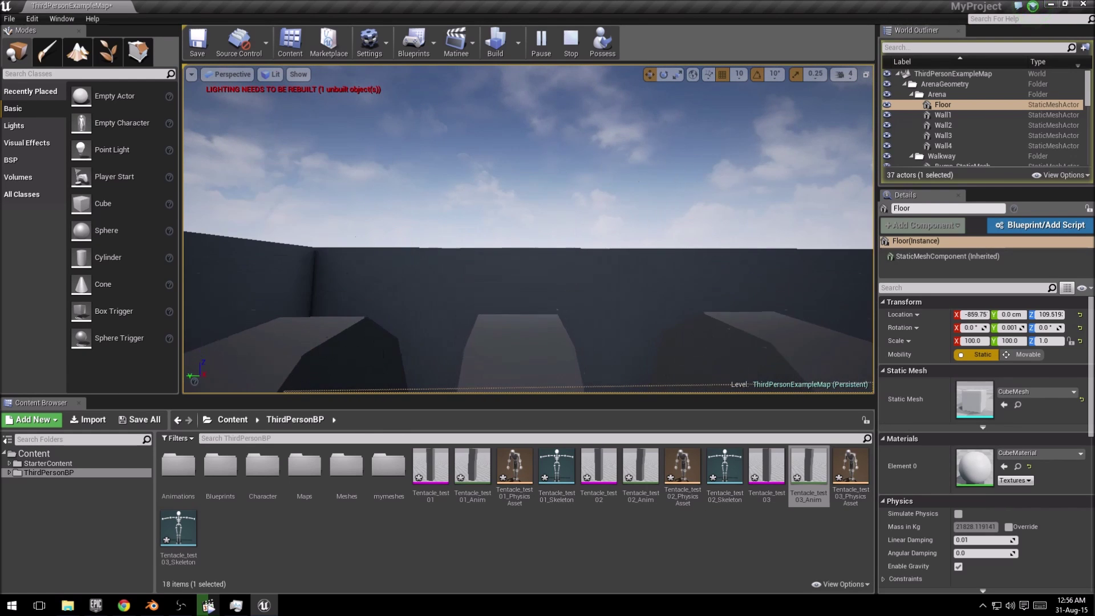
{"action": "mouse_move", "coordinate": [562, 302]}
{"action": "right_mouse_down"}
{"action": "mouse_move", "coordinate": [562, 365]}
{"action": "mouse_move", "coordinate": [562, 319]}
{"action": "right_mouse_up"}
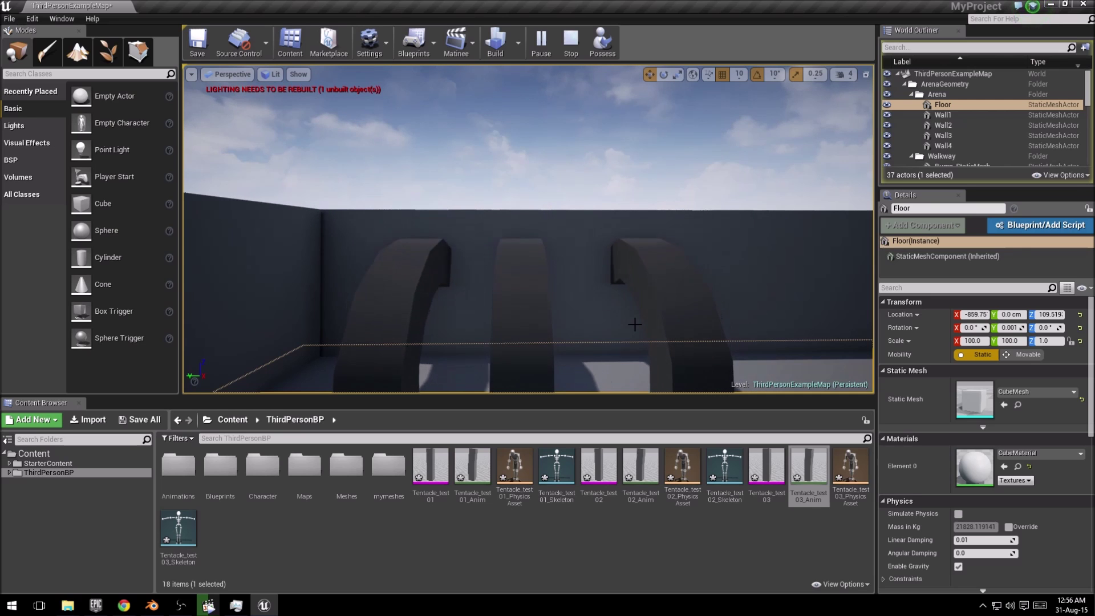
{"action": "mouse_move", "coordinate": [556, 310]}
{"action": "right_mouse_down"}
{"action": "mouse_move", "coordinate": [502, 285]}
{"action": "mouse_move", "coordinate": [556, 308]}
{"action": "right_mouse_up"}
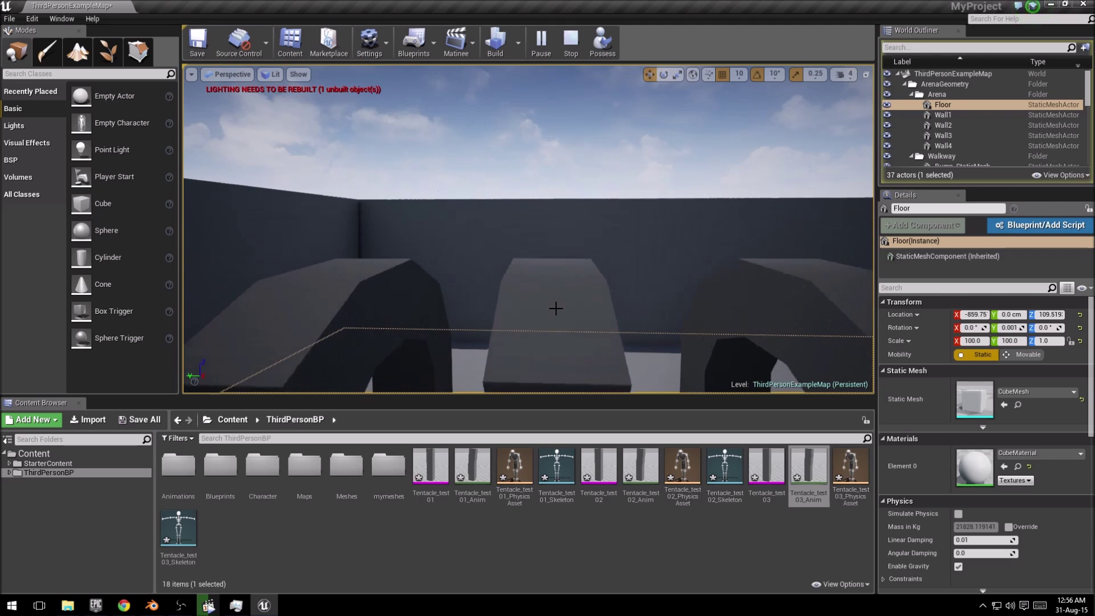